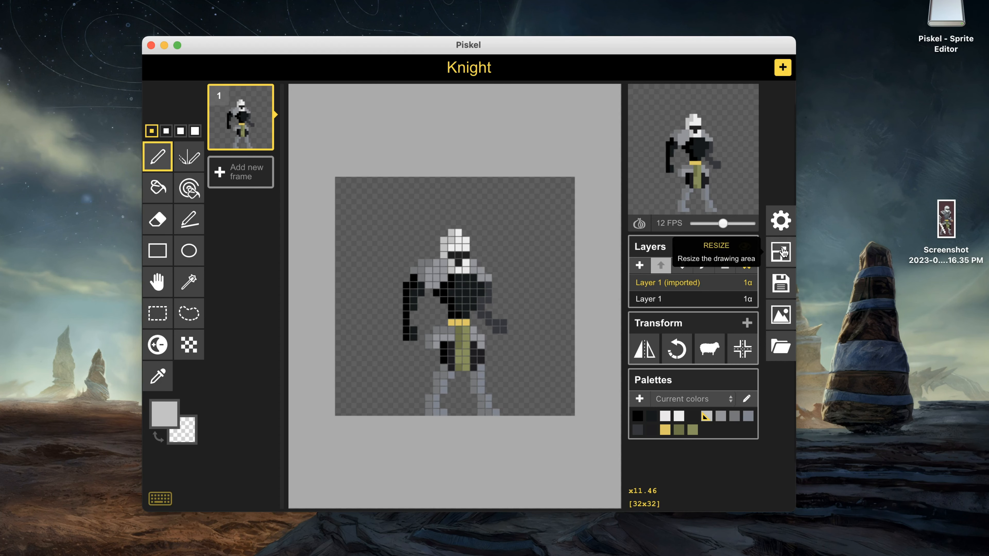
# Resize the knight's canvas to 25 × 25 px with a bottom-centre anchor, keeping the artwork unscaled, and enlarge the editor window
pyautogui.click(782, 252)
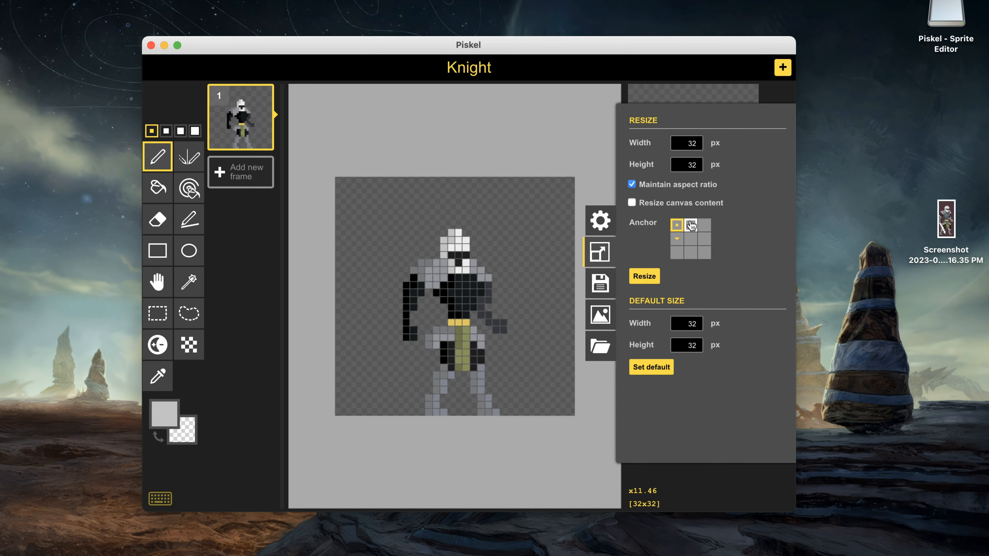
pyautogui.click(692, 253)
pyautogui.doubleClick(692, 143)
pyautogui.write('25')
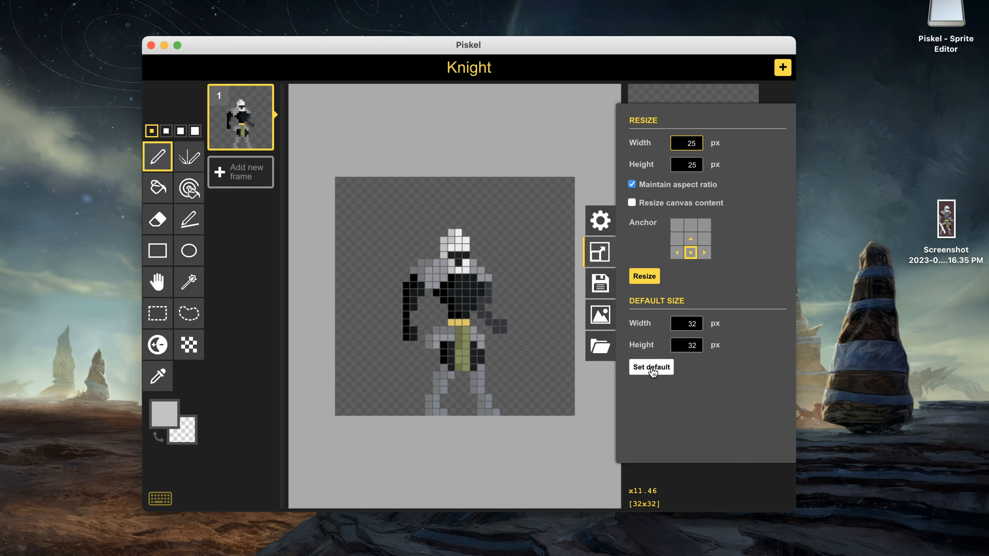
pyautogui.click(645, 278)
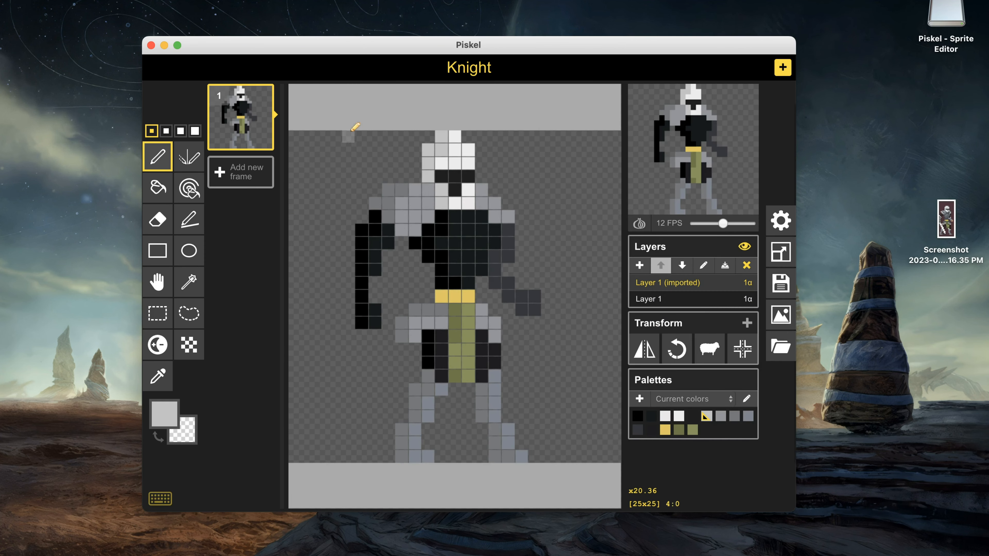
pyautogui.click(177, 45)
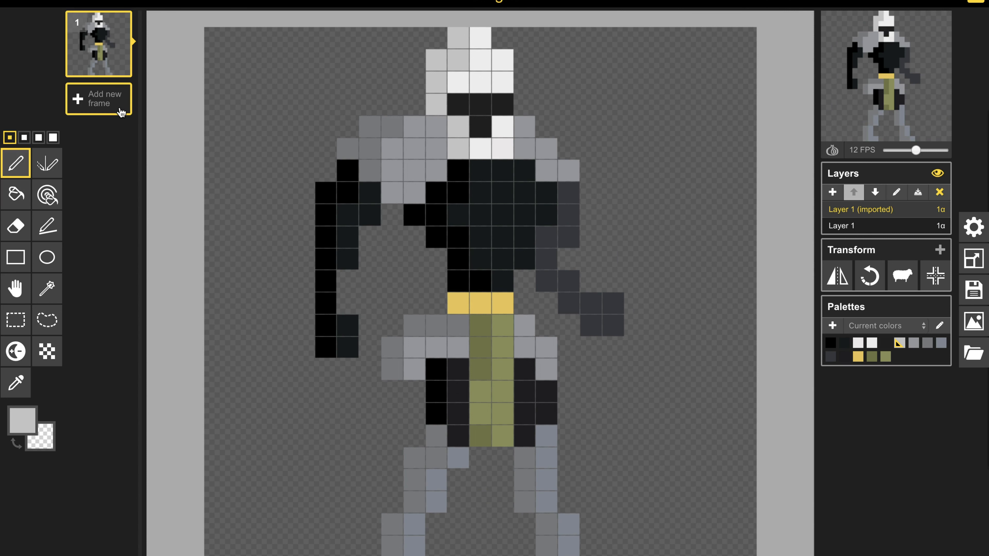
# Add a blank second frame and set the animation preview speed to 1 FPS
pyautogui.click(102, 106)
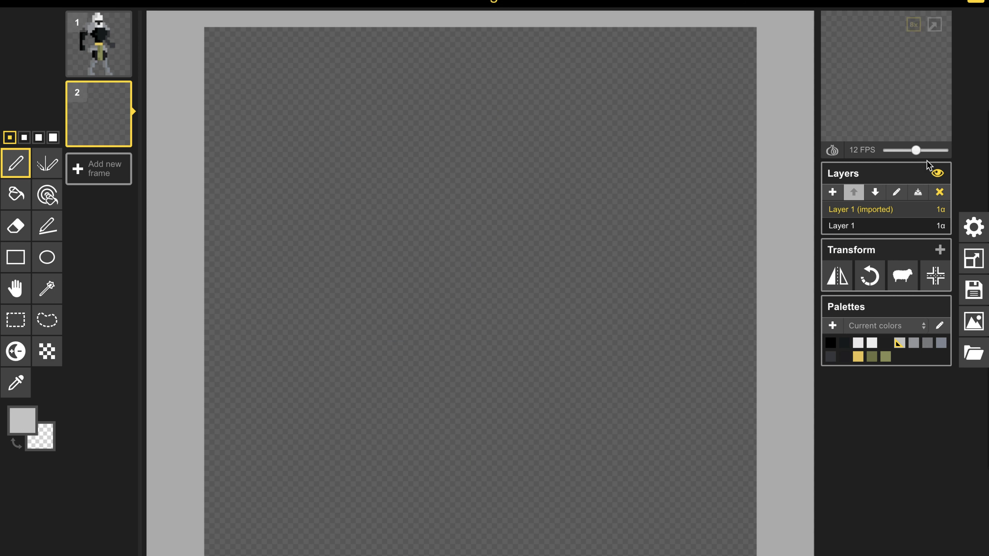
pyautogui.moveTo(916, 150); pyautogui.dragTo(902, 150)
pyautogui.click(891, 150)
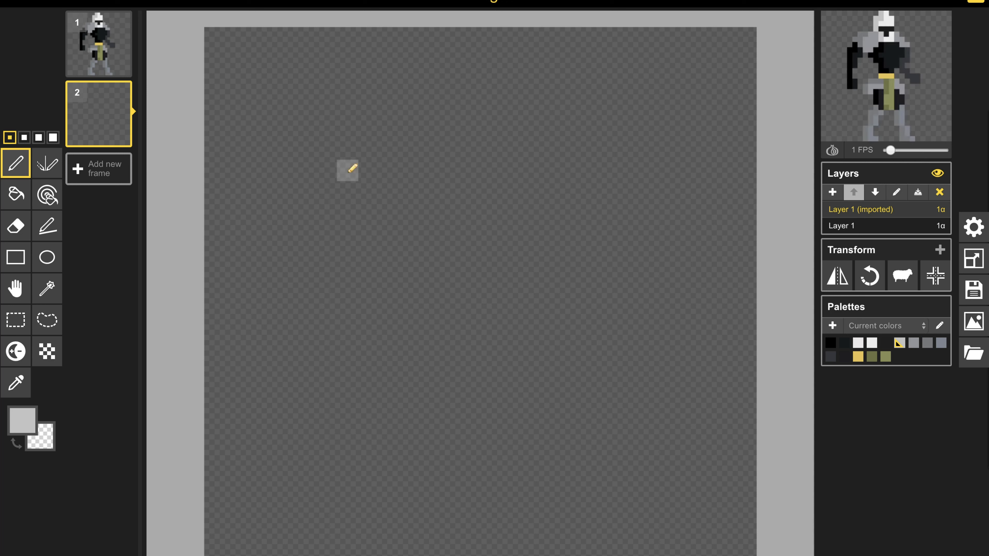
# Delete the blank second frame and duplicate the first knight frame in its place
pyautogui.moveTo(104, 53)
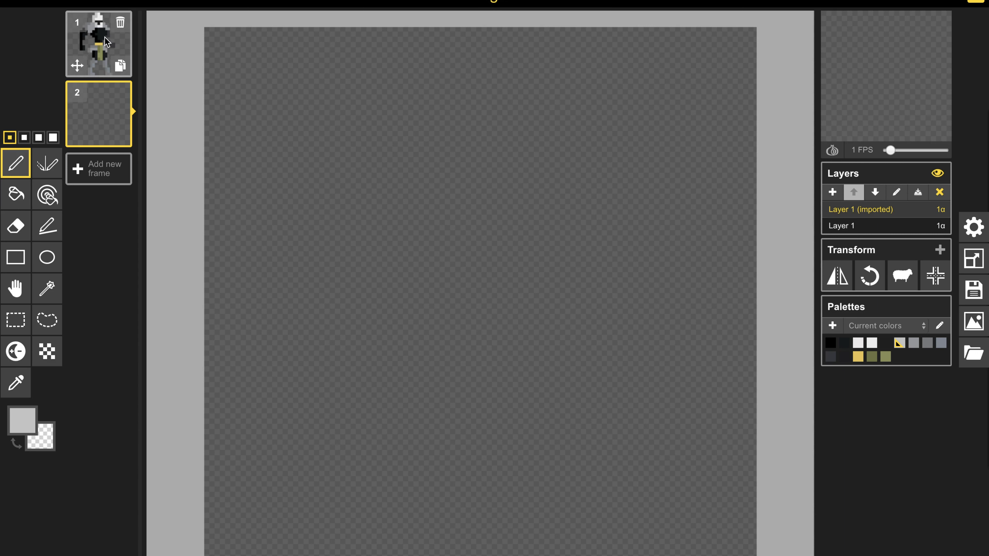
pyautogui.moveTo(112, 116)
pyautogui.click(118, 98)
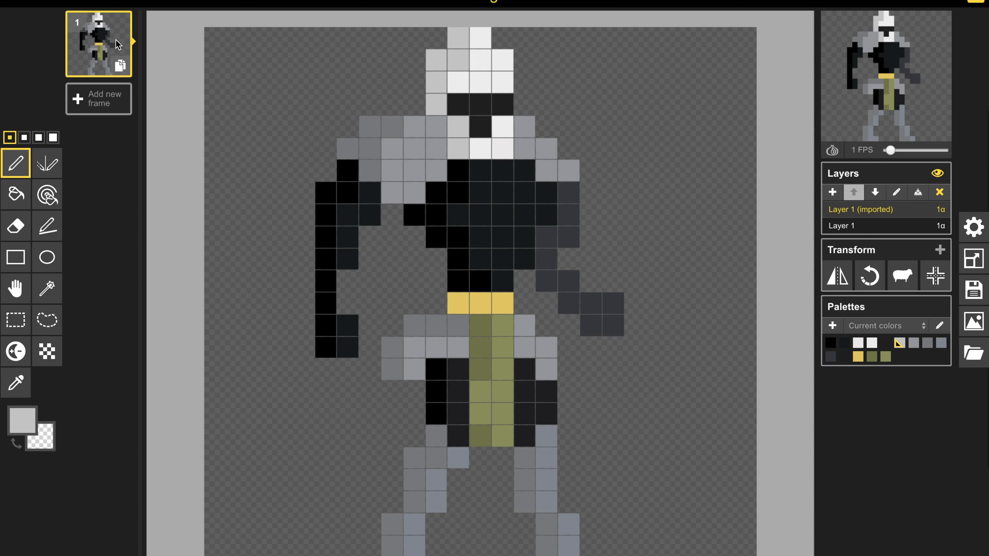
pyautogui.click(121, 68)
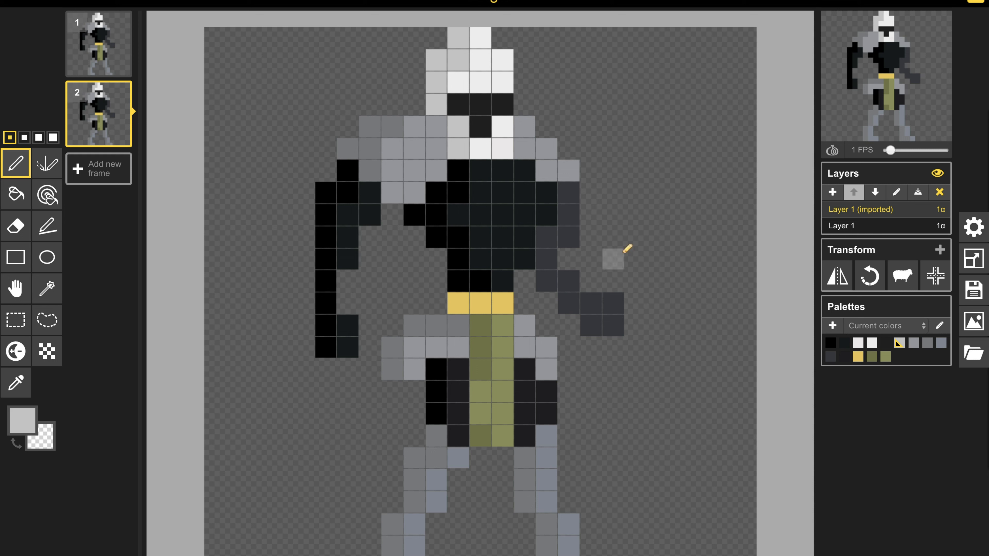
# Erase the one-pixel row directly below the green loincloth across both legs in the second frame
pyautogui.press('e')
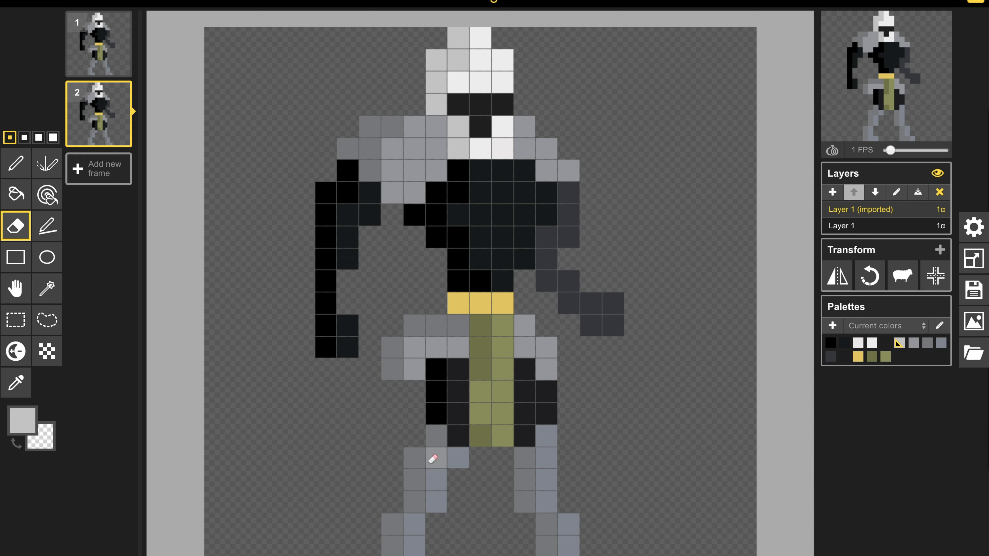
pyautogui.moveTo(401, 457); pyautogui.dragTo(585, 457)
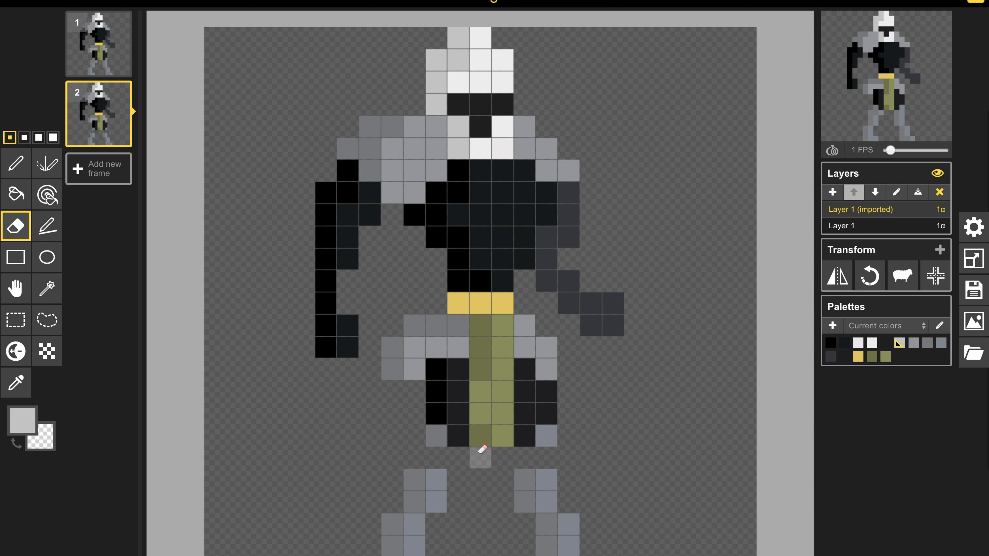
pyautogui.click(15, 257)
pyautogui.moveTo(282, 38); pyautogui.dragTo(370, 148)
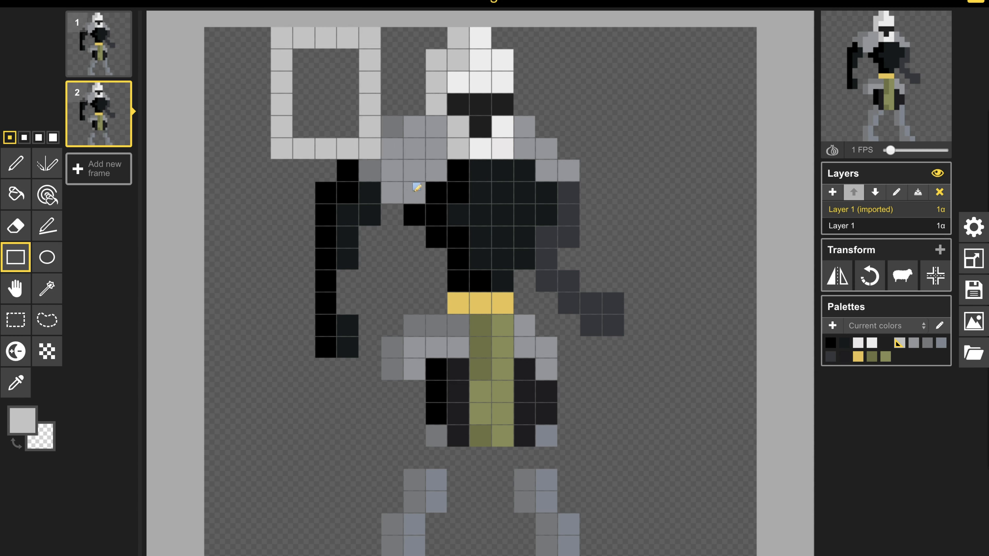
pyautogui.moveTo(417, 187)
pyautogui.mouseDown()
pyautogui.moveTo(600, 420)
pyautogui.moveTo(663, 448)
pyautogui.mouseUp()
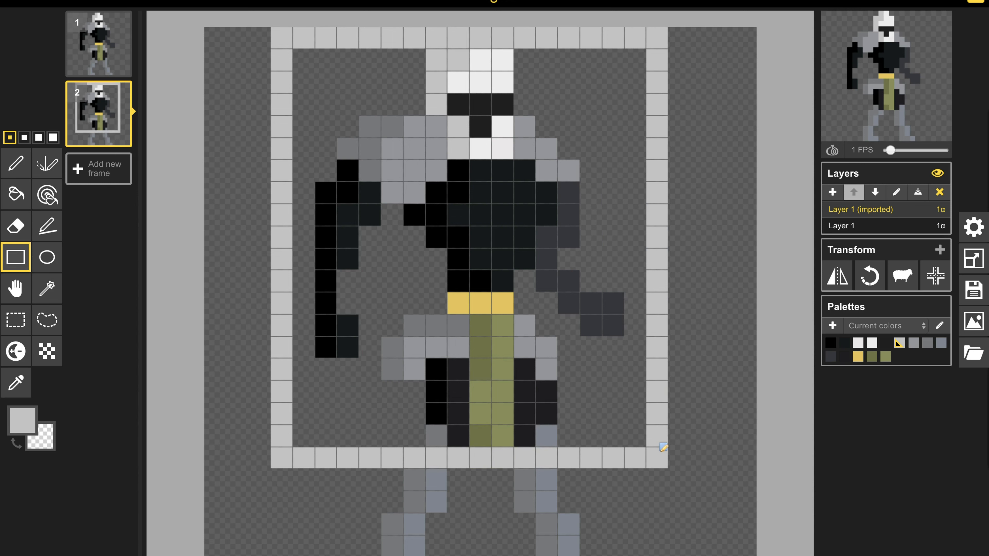
pyautogui.press('super+z')
# Select the knight's whole upper body in the second frame and move it down one pixel to close the leg gap
pyautogui.click(16, 320)
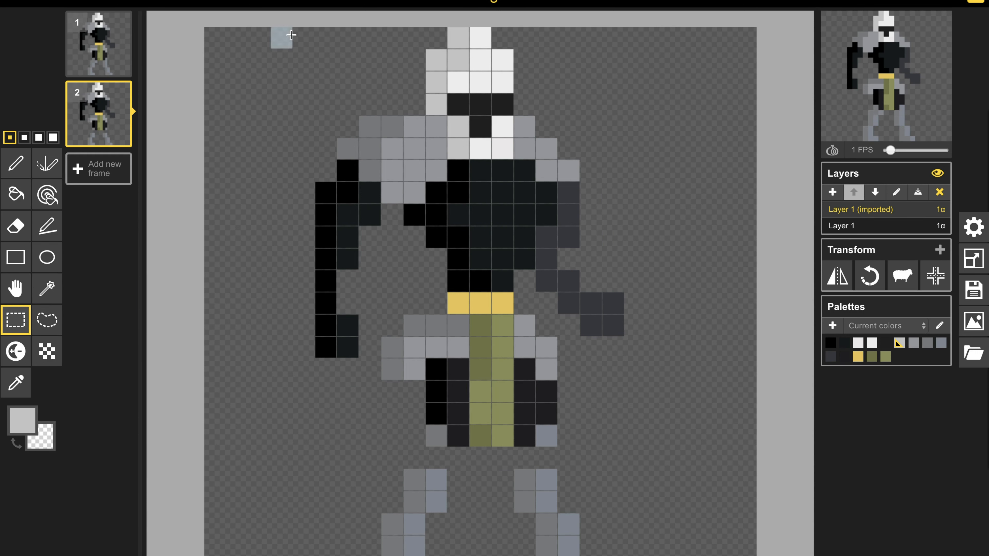
pyautogui.moveTo(292, 35); pyautogui.dragTo(656, 439)
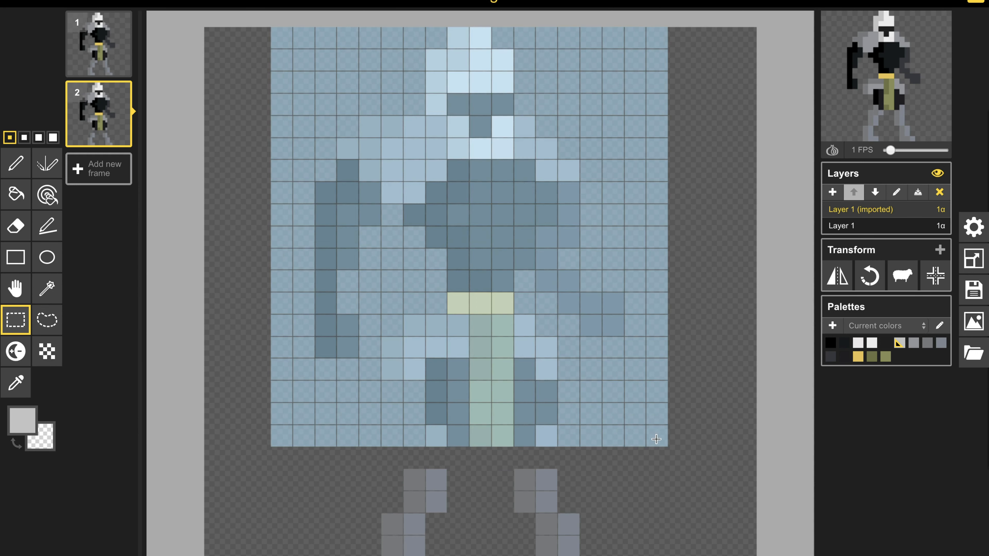
pyautogui.moveTo(506, 318); pyautogui.dragTo(506, 344)
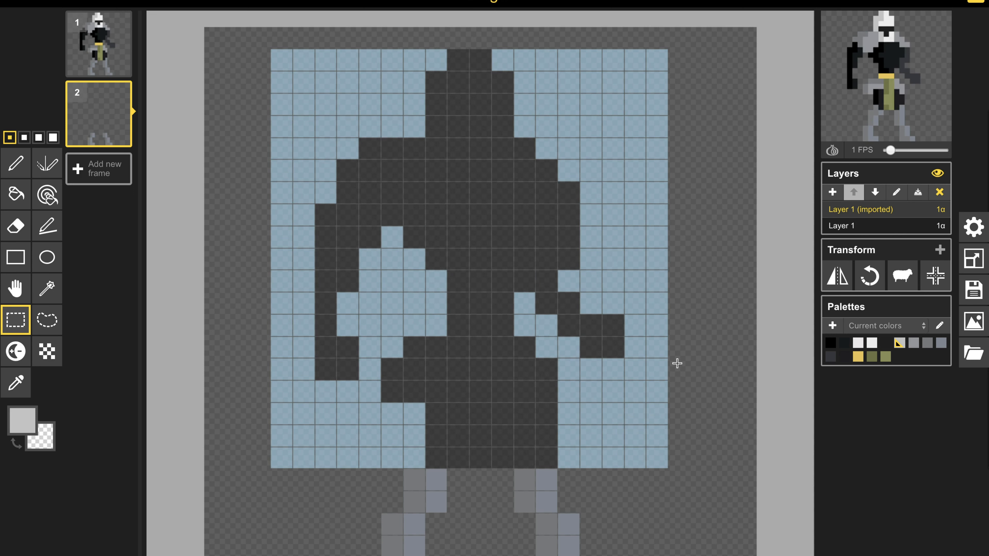
pyautogui.click(718, 371)
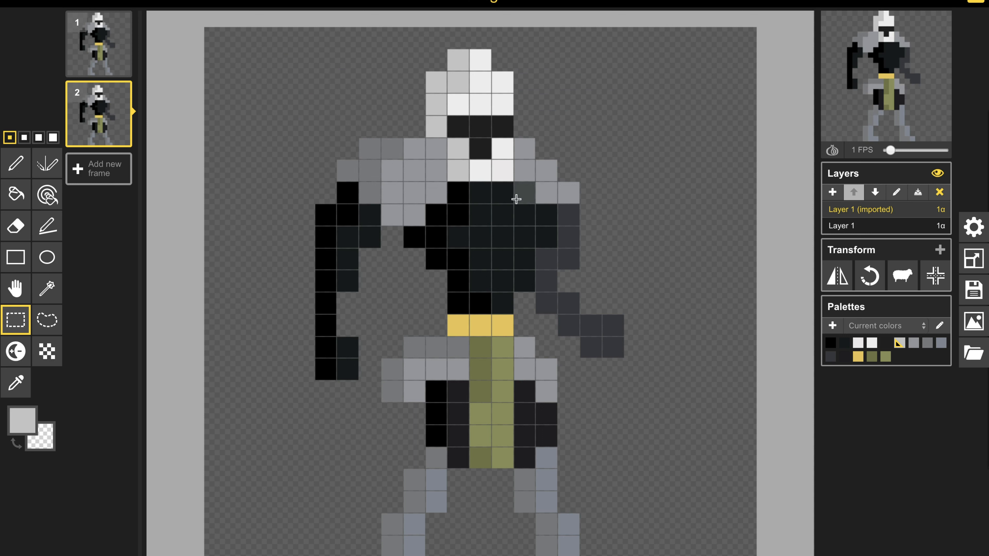
# Duplicate the second frame and erase the one-pixel row just below the loincloth across both legs in the copy
pyautogui.moveTo(905, 87)
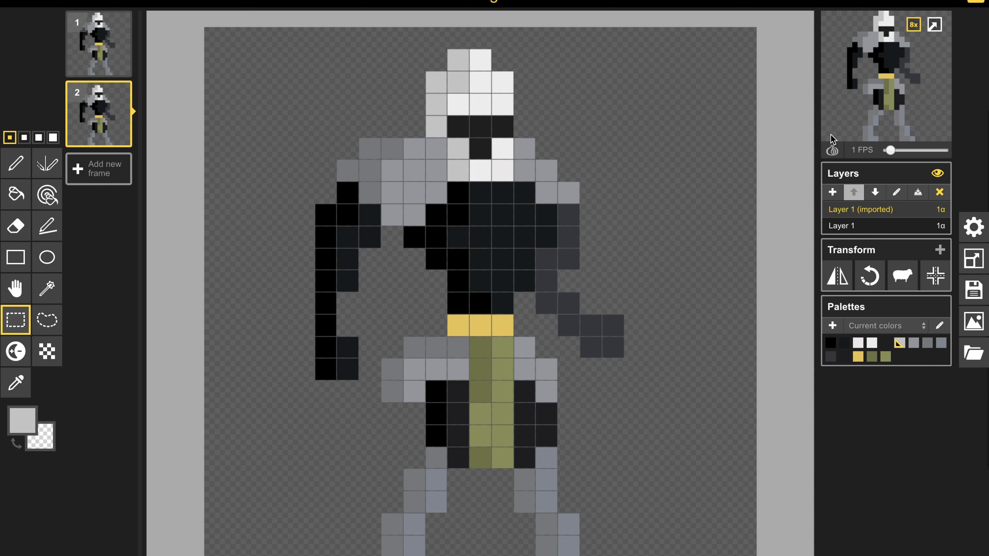
pyautogui.moveTo(85, 120)
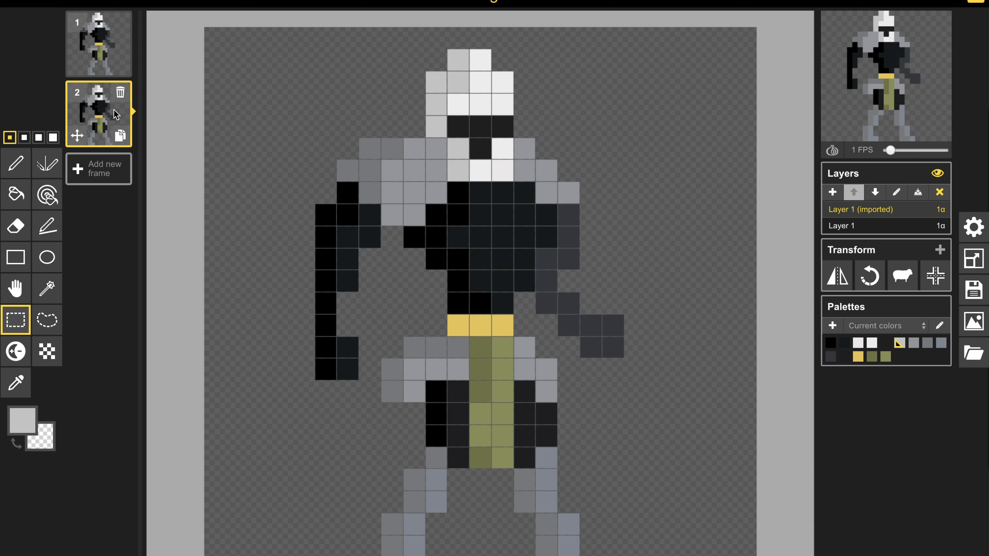
pyautogui.click(126, 141)
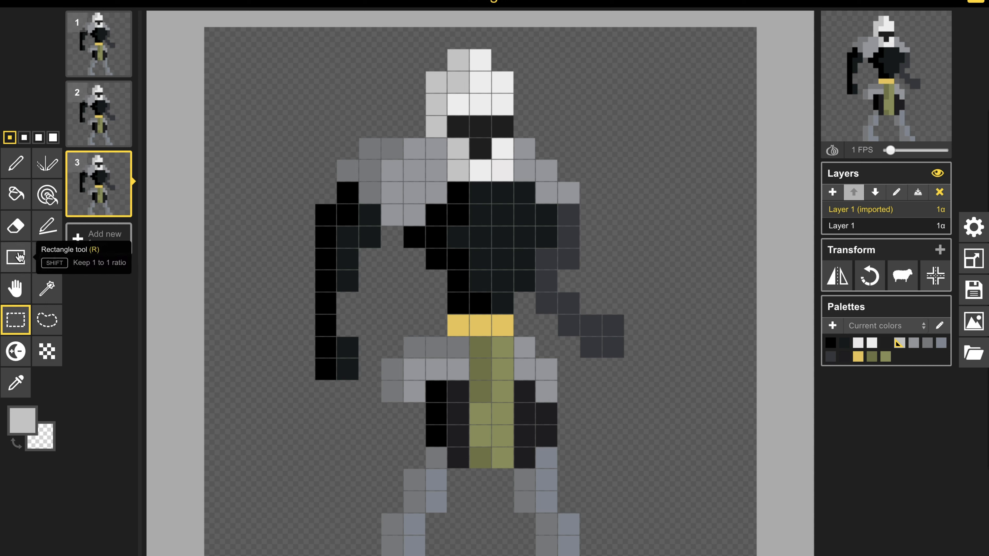
pyautogui.click(15, 226)
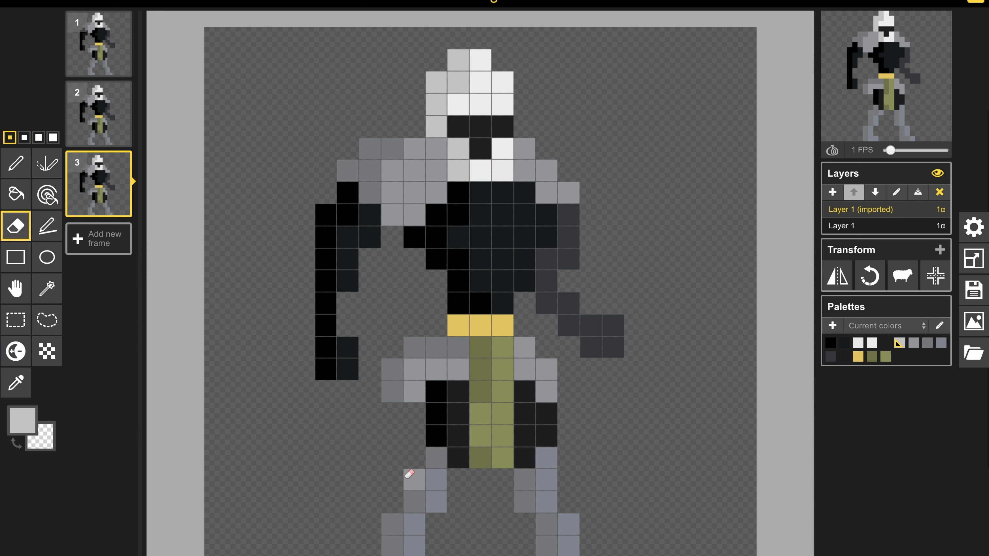
pyautogui.moveTo(474, 474); pyautogui.dragTo(585, 473)
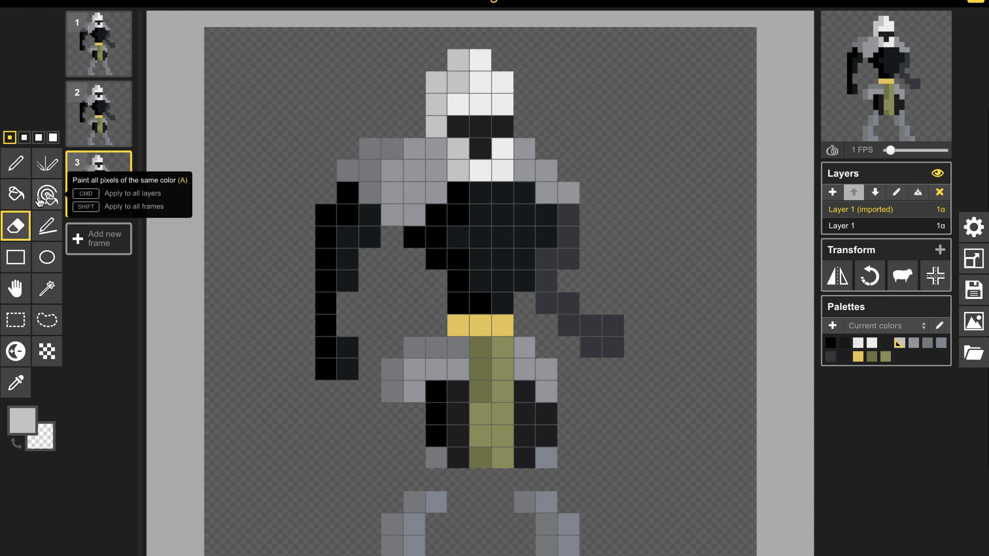
# Select everything above the leg gap in the third frame and move it down one pixel onto the remaining legs
pyautogui.click(16, 319)
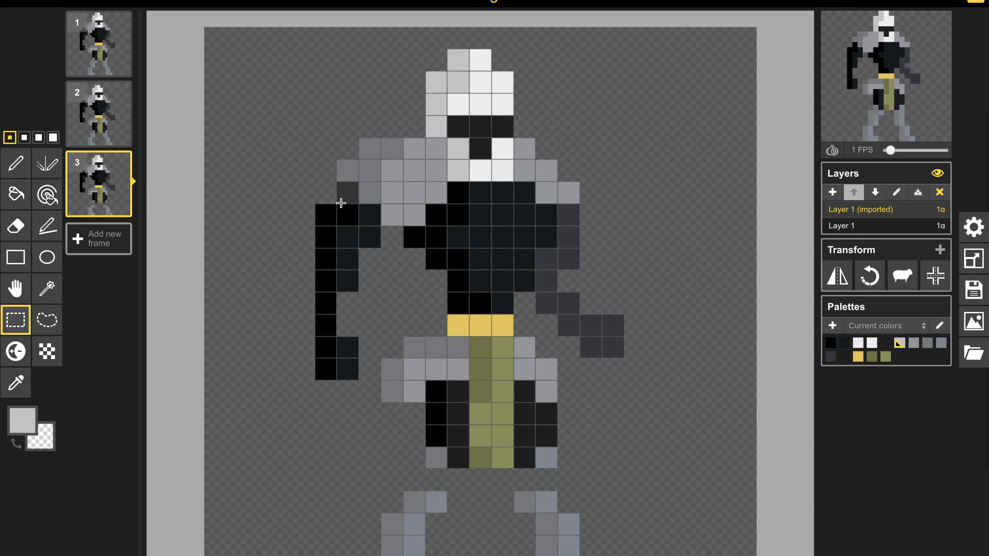
pyautogui.moveTo(281, 36); pyautogui.dragTo(688, 459)
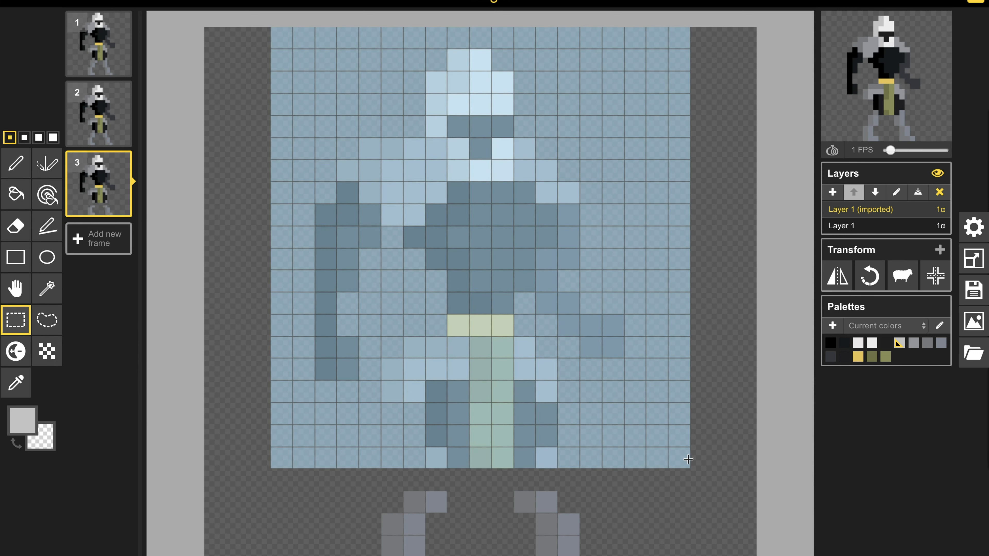
pyautogui.hotkey('ctrl', 'x')
pyautogui.moveTo(576, 356); pyautogui.dragTo(576, 366)
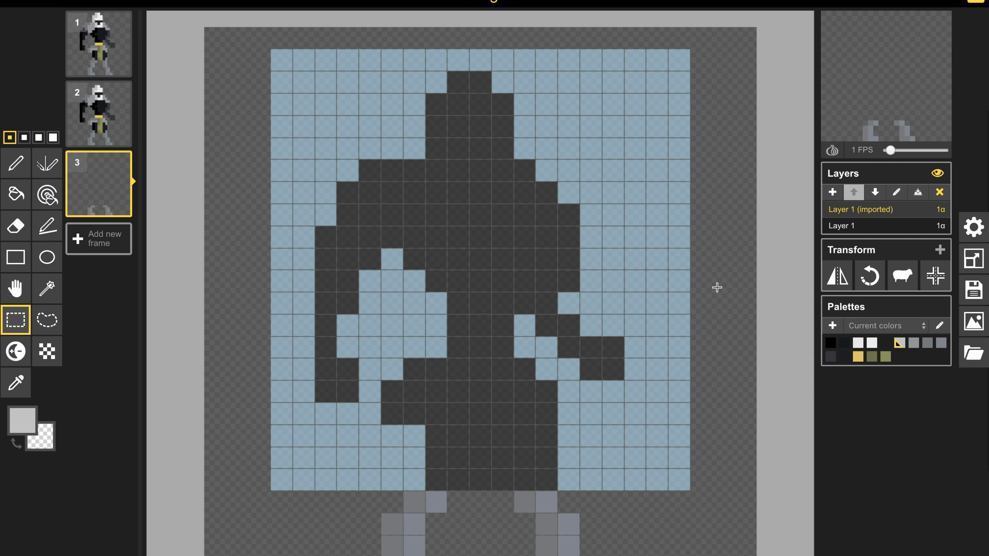
pyautogui.hotkey('ctrl', 'v')
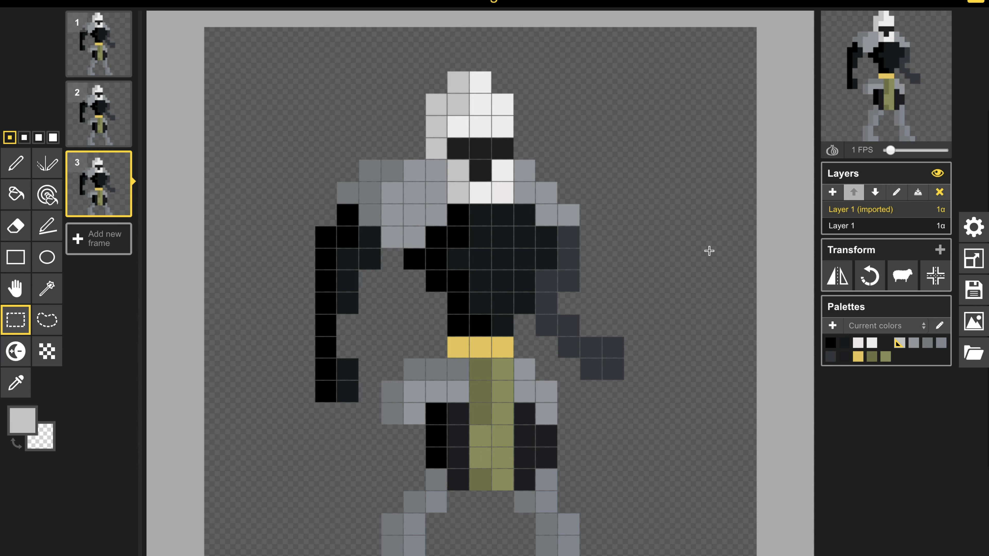
# Duplicate the second frame again and move the copy to the end of the sequence as the fourth frame
pyautogui.moveTo(110, 122)
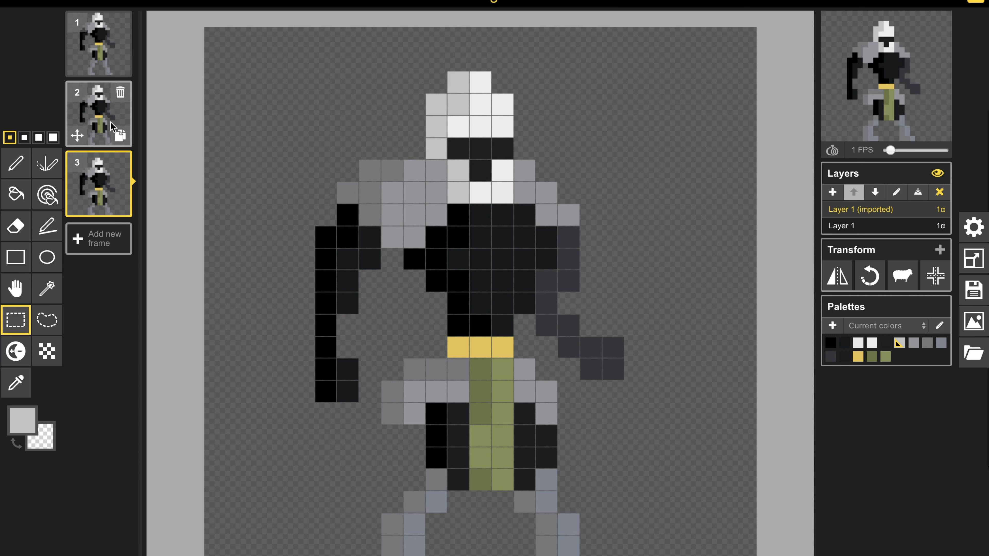
pyautogui.click(121, 137)
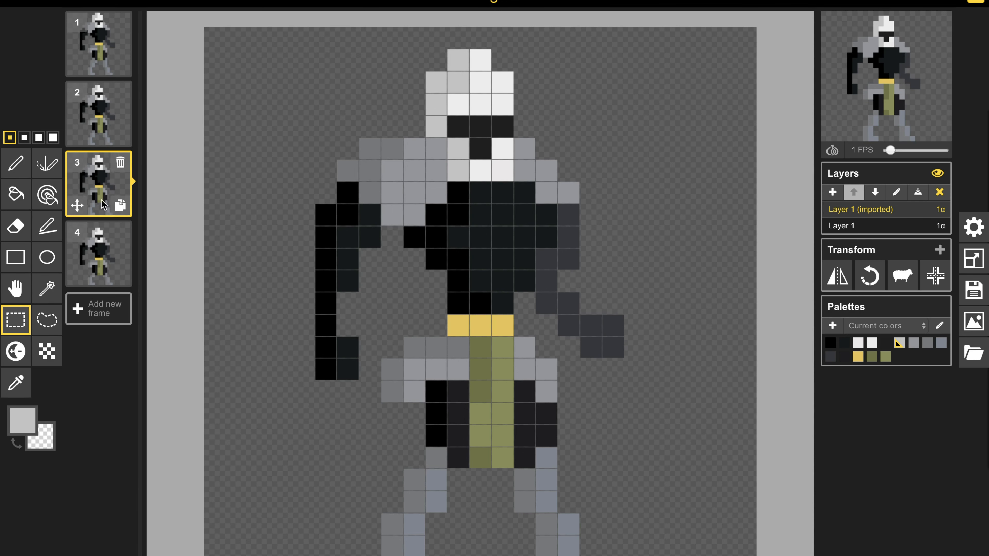
pyautogui.click(103, 265)
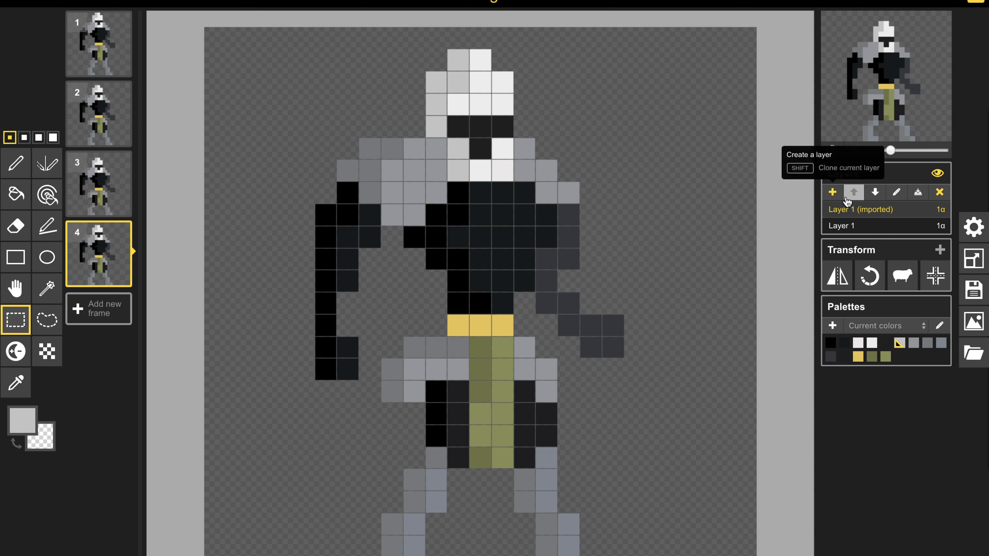
# Preview the four-frame animation at 3 FPS and 5 FPS, and return the speed to 1 FPS
pyautogui.moveTo(892, 151); pyautogui.dragTo(895, 150)
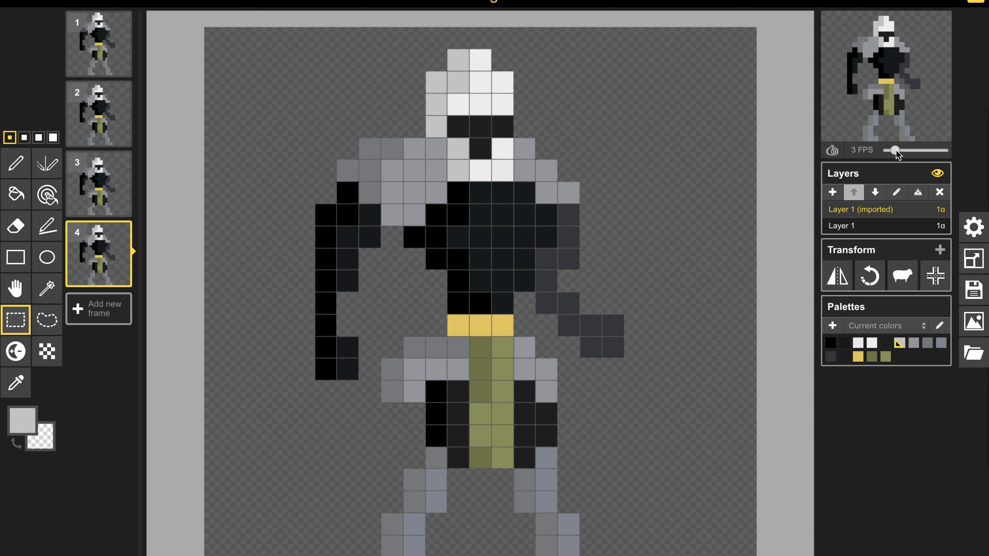
pyautogui.moveTo(896, 151); pyautogui.dragTo(898, 153)
pyautogui.moveTo(898, 153); pyautogui.dragTo(900, 153)
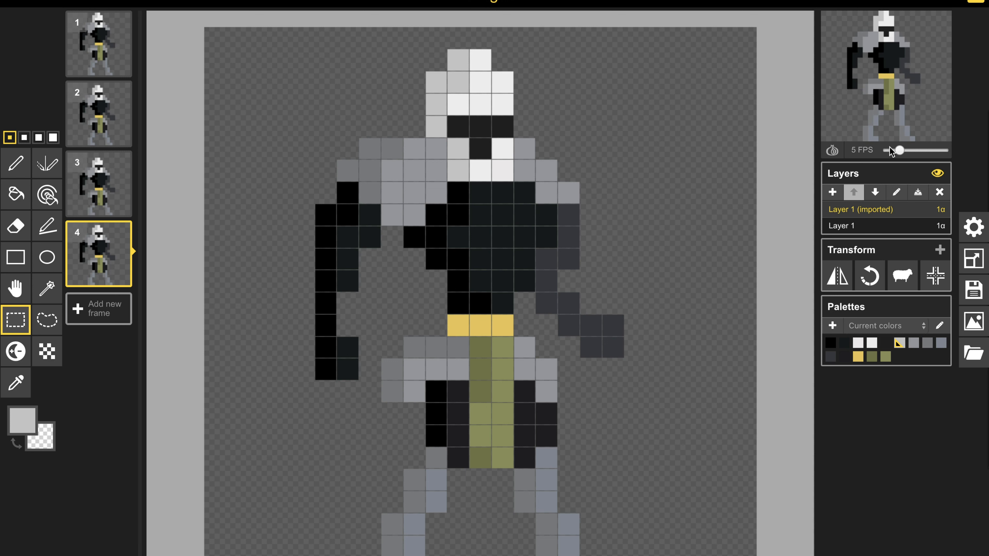
pyautogui.moveTo(897, 150); pyautogui.dragTo(895, 151)
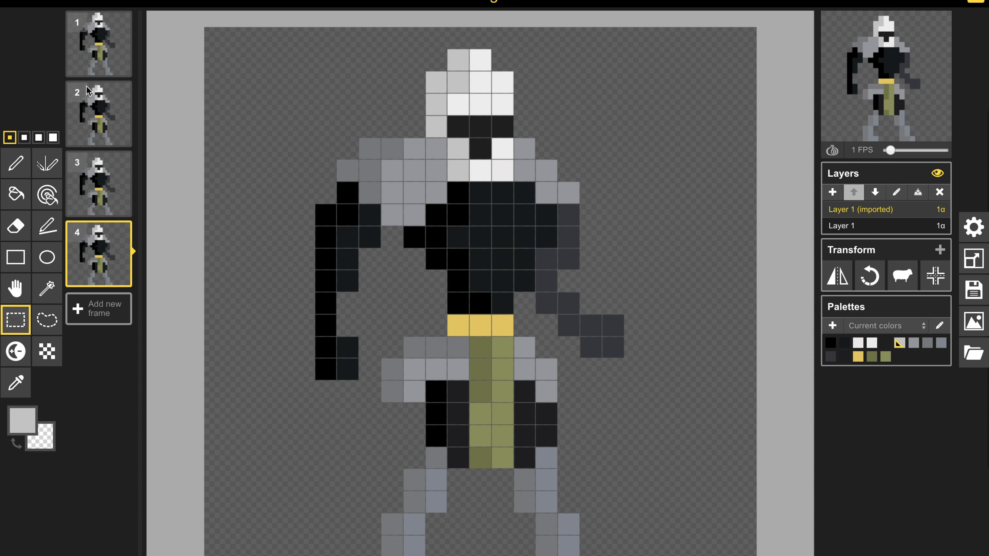
# Examine the knight's pose in the first frame and compare it with the second frame
pyautogui.moveTo(92, 56)
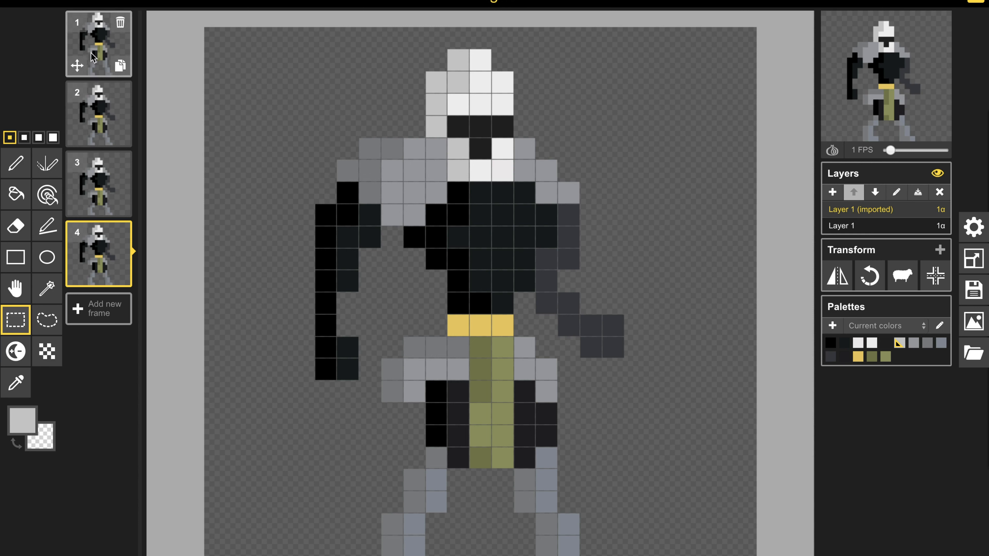
pyautogui.click(102, 45)
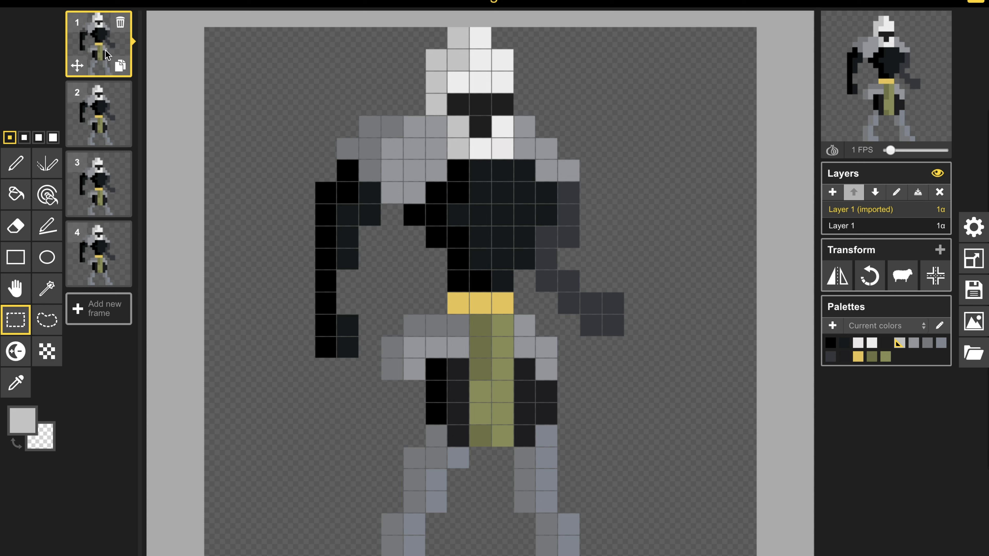
pyautogui.click(105, 107)
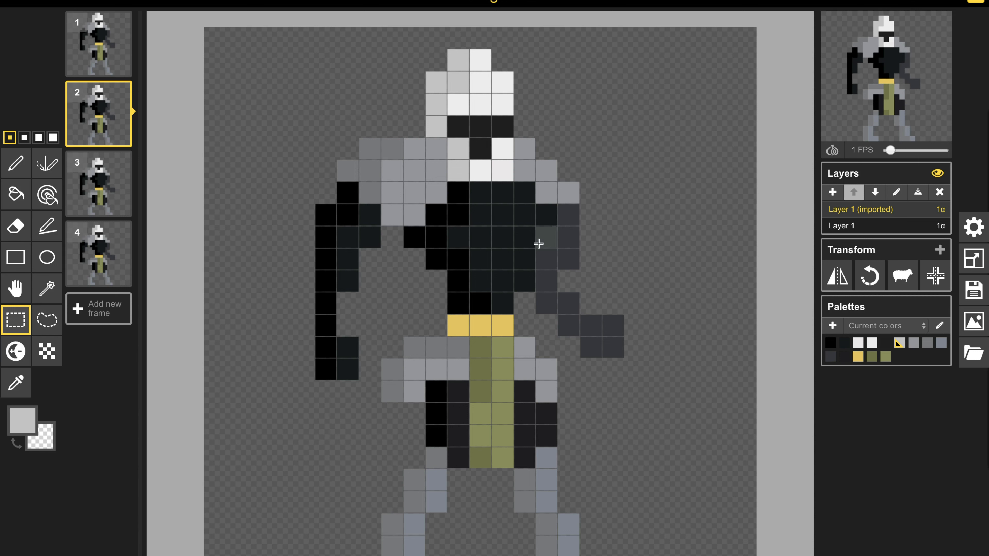
pyautogui.click(15, 230)
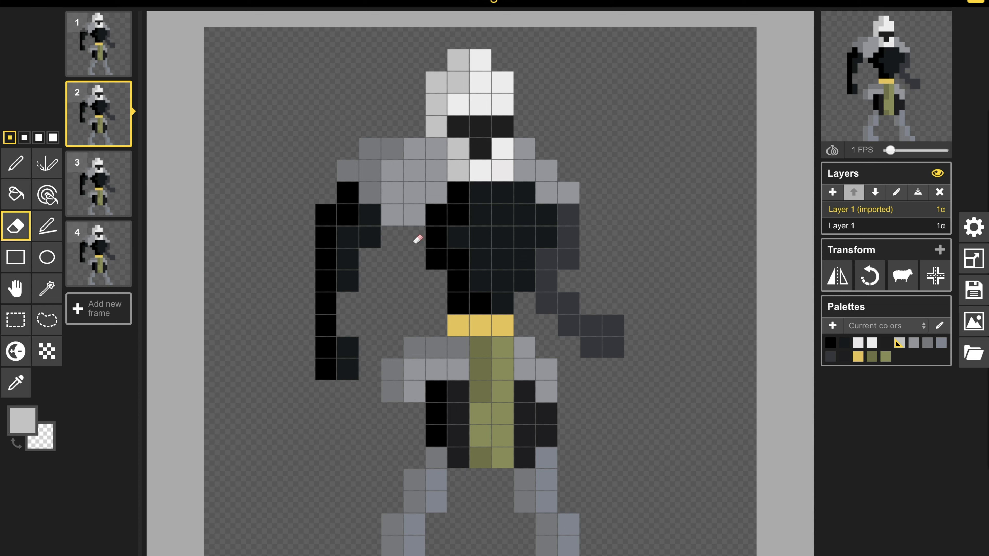
pyautogui.click(433, 253)
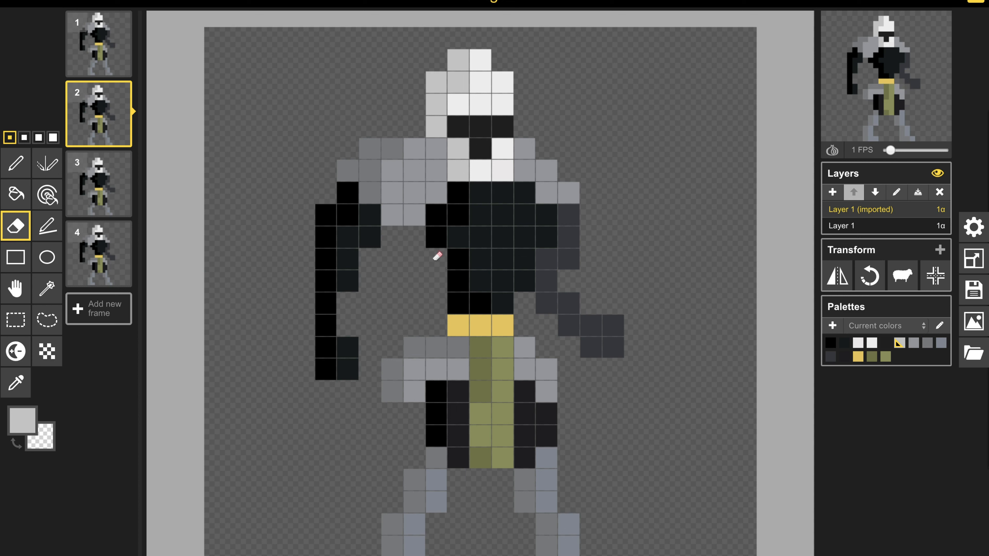
pyautogui.hotkey('ctrl', 'z')
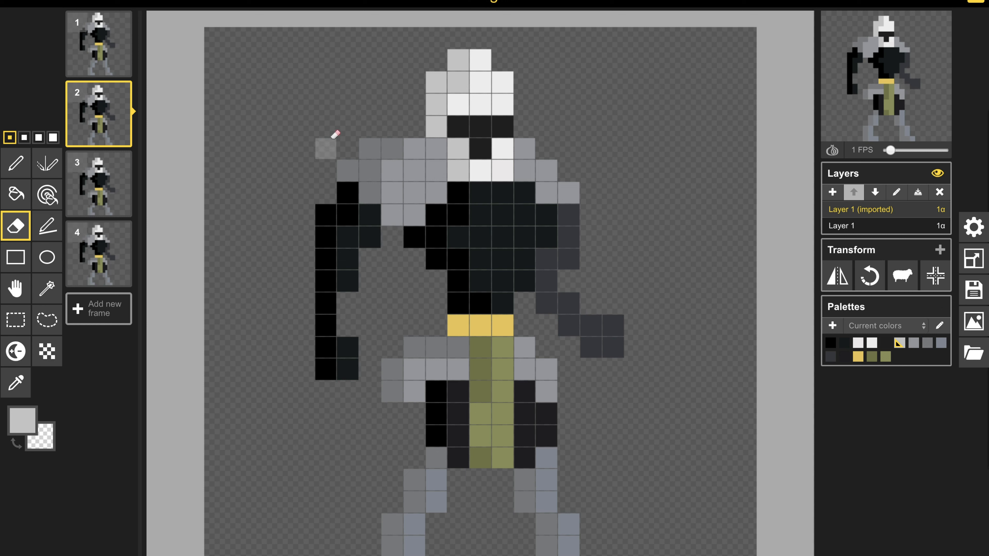
pyautogui.moveTo(106, 107)
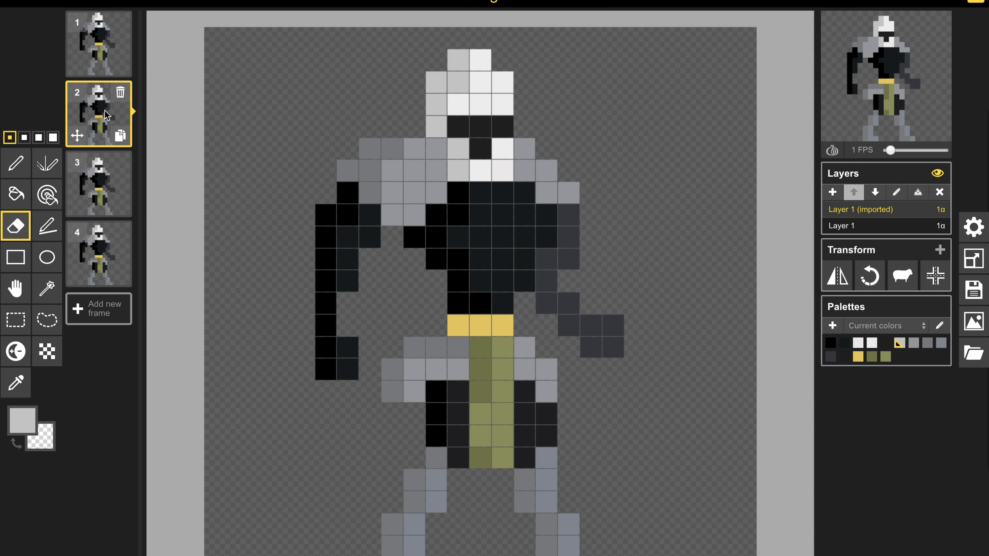
pyautogui.click(16, 324)
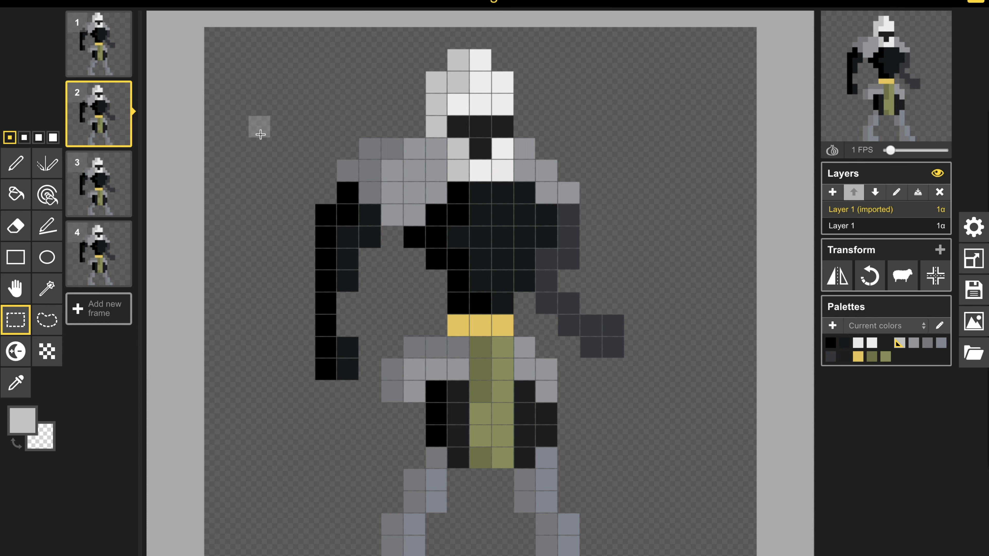
pyautogui.moveTo(263, 136); pyautogui.dragTo(414, 216)
pyautogui.moveTo(403, 162); pyautogui.dragTo(323, 106)
pyautogui.click(335, 148)
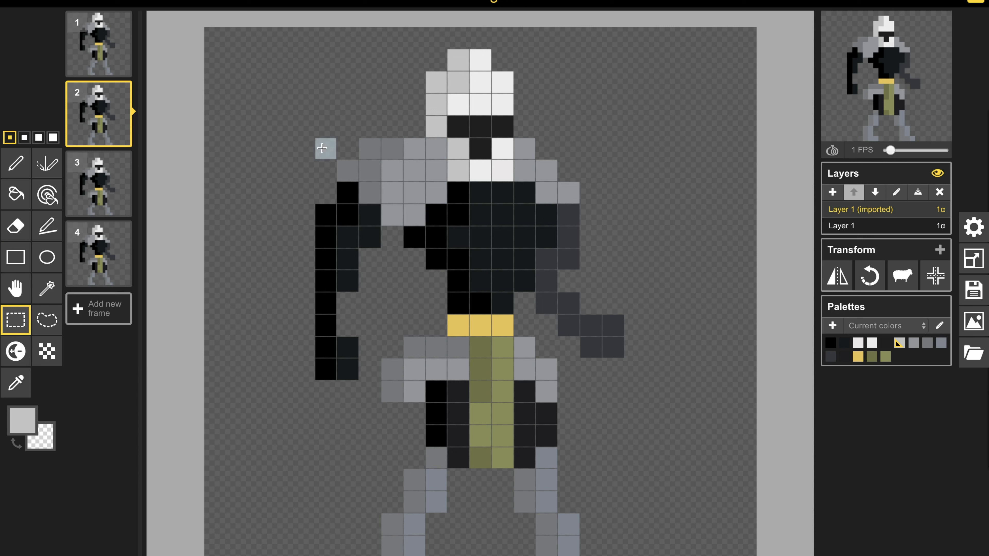
pyautogui.moveTo(322, 148); pyautogui.dragTo(432, 317)
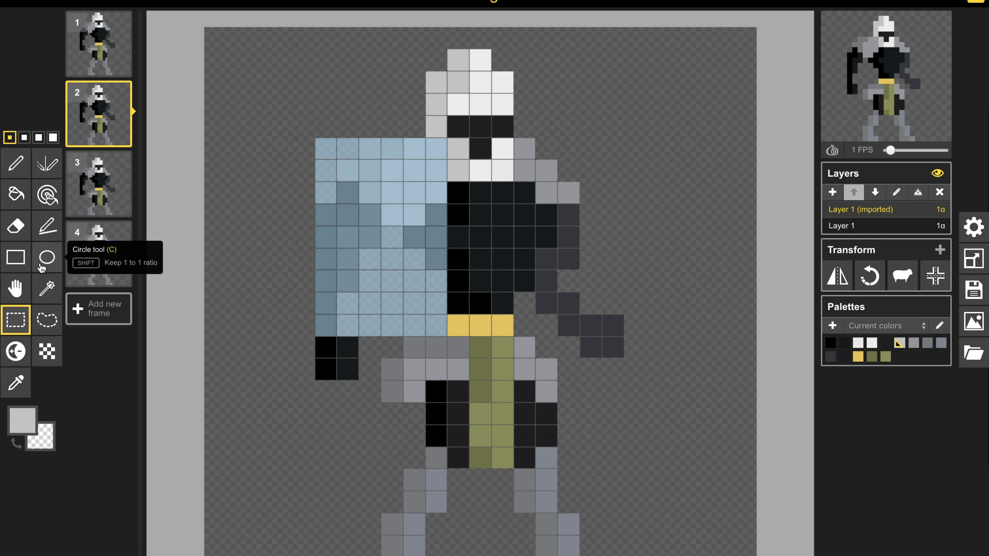
# Lasso the knight's black arm with its large grey shoulder plate in the second frame and move it down one pixel
pyautogui.click(47, 319)
pyautogui.moveTo(290, 299)
pyautogui.mouseDown()
pyautogui.moveTo(310, 371)
pyautogui.moveTo(332, 392)
pyautogui.moveTo(361, 387)
pyautogui.moveTo(390, 223)
pyautogui.moveTo(429, 189)
pyautogui.moveTo(434, 162)
pyautogui.moveTo(396, 144)
pyautogui.moveTo(294, 146)
pyautogui.mouseUp()
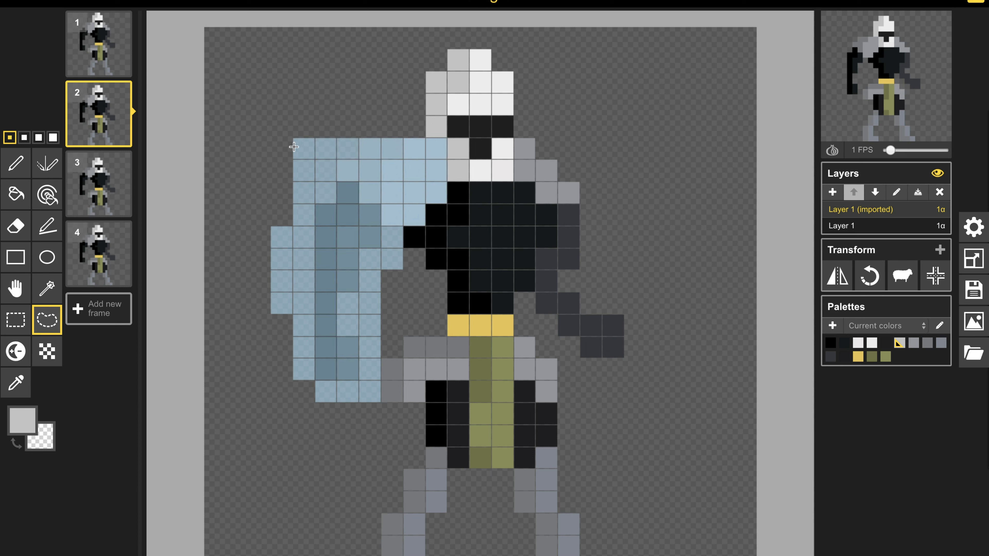
pyautogui.moveTo(338, 180); pyautogui.dragTo(351, 227)
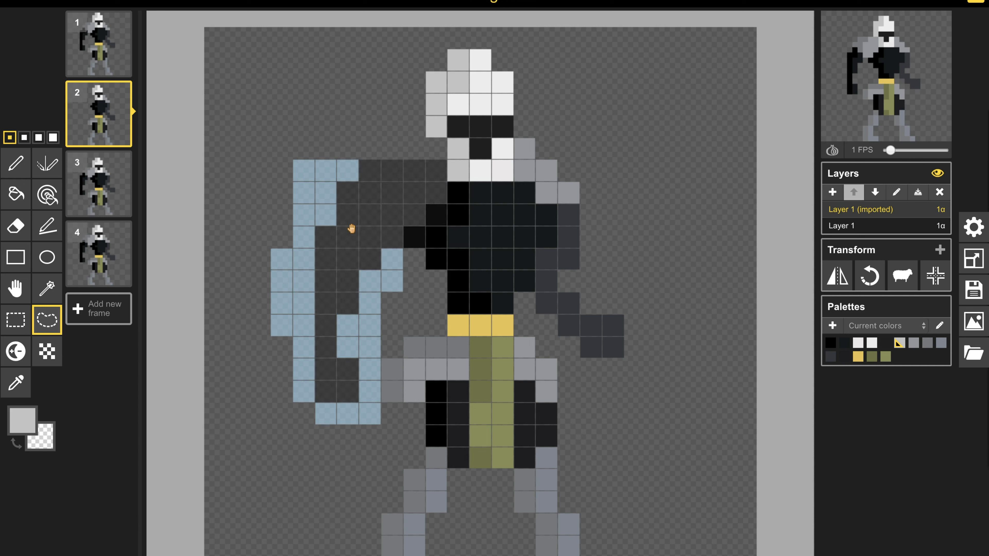
pyautogui.click(603, 135)
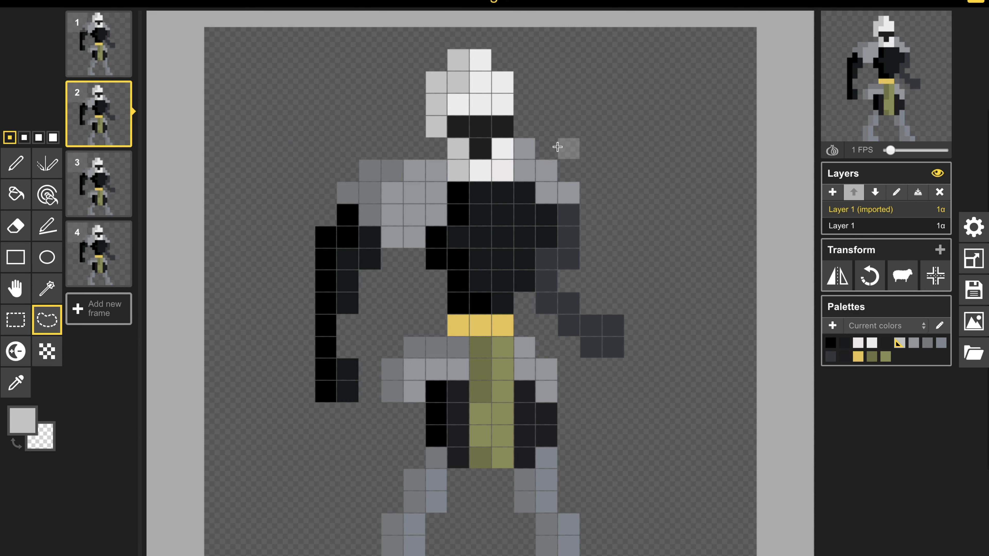
pyautogui.moveTo(558, 147)
pyautogui.mouseDown()
pyautogui.moveTo(532, 148)
pyautogui.moveTo(568, 218)
pyautogui.moveTo(569, 307)
pyautogui.moveTo(638, 345)
pyautogui.moveTo(679, 348)
pyautogui.moveTo(593, 349)
pyautogui.moveTo(619, 372)
pyautogui.moveTo(679, 376)
pyautogui.moveTo(708, 327)
pyautogui.moveTo(682, 315)
pyautogui.mouseUp()
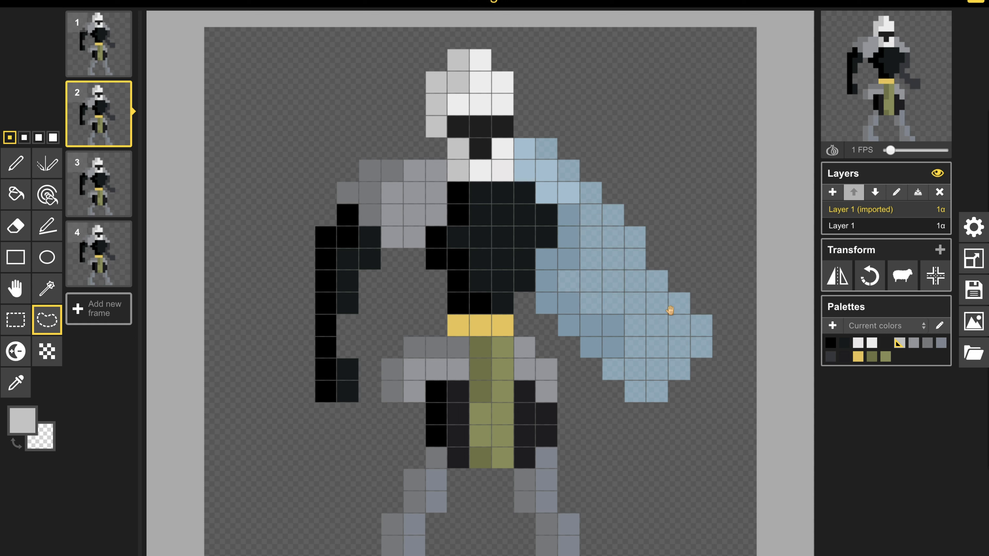
pyautogui.moveTo(590, 269); pyautogui.dragTo(589, 271)
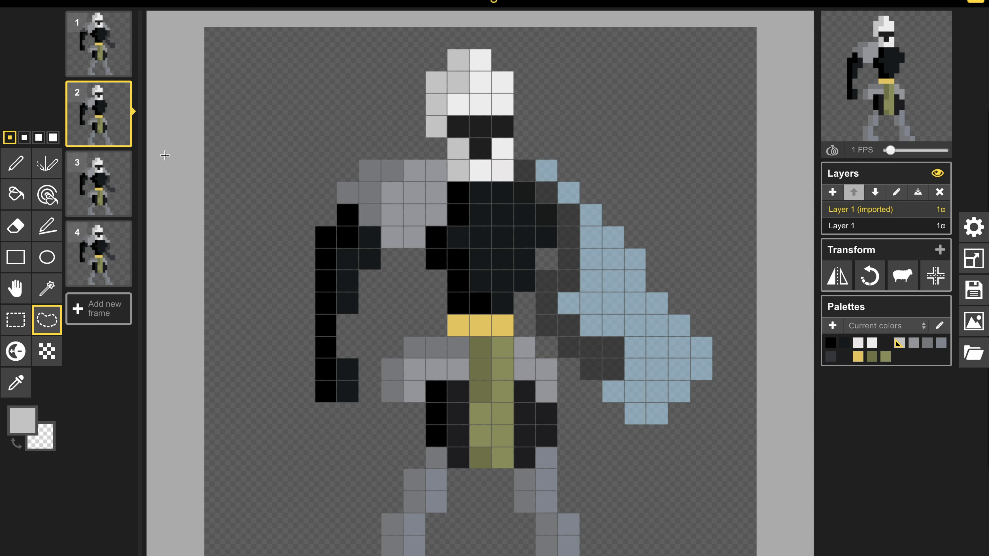
pyautogui.click(15, 163)
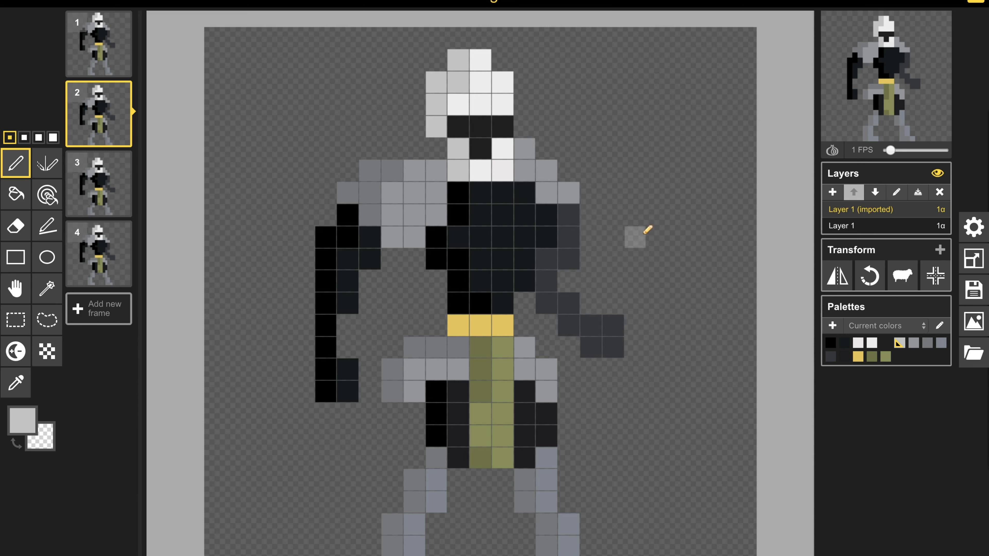
pyautogui.hotkey('ctrl', 'z')
pyautogui.hotkey('ctrl', 'y')
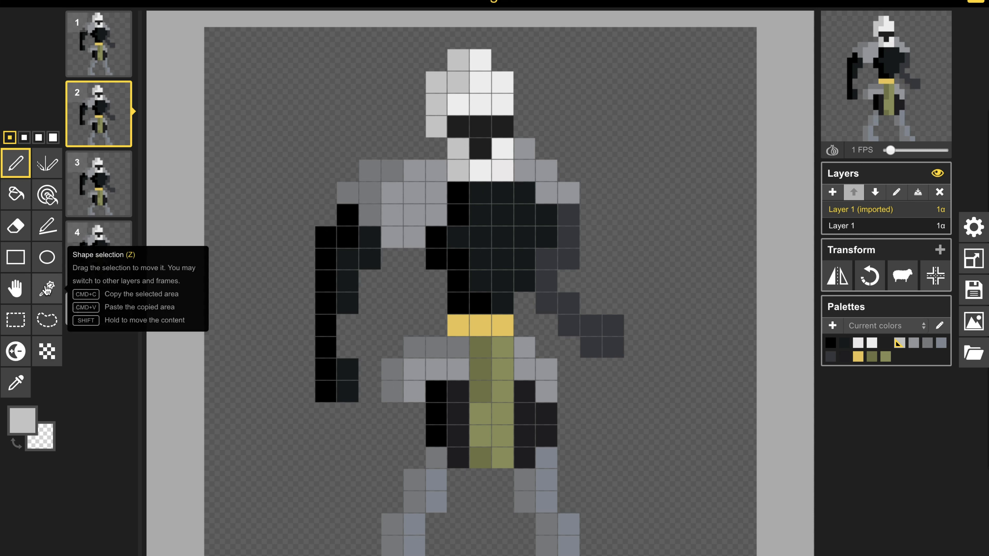
pyautogui.click(47, 320)
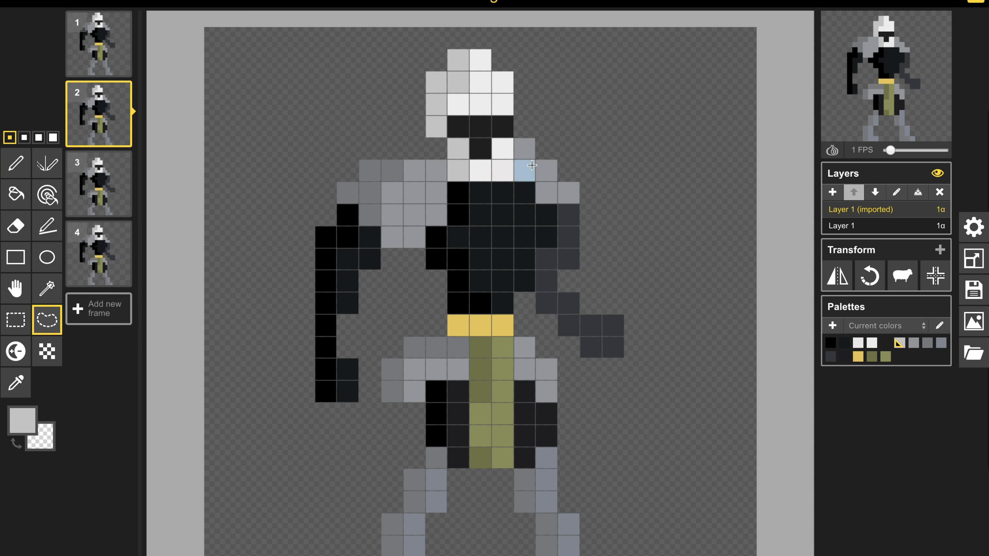
pyautogui.moveTo(558, 134)
pyautogui.mouseDown()
pyautogui.moveTo(535, 137)
pyautogui.moveTo(534, 162)
pyautogui.moveTo(563, 201)
pyautogui.mouseUp()
pyautogui.moveTo(576, 240)
pyautogui.mouseDown()
pyautogui.moveTo(557, 276)
pyautogui.moveTo(549, 266)
pyautogui.moveTo(551, 276)
pyautogui.moveTo(562, 301)
pyautogui.moveTo(594, 326)
pyautogui.mouseUp()
pyautogui.moveTo(685, 366)
pyautogui.mouseDown()
pyautogui.moveTo(700, 354)
pyautogui.moveTo(700, 365)
pyautogui.moveTo(608, 365)
pyautogui.moveTo(645, 328)
pyautogui.moveTo(701, 239)
pyautogui.moveTo(720, 261)
pyautogui.mouseUp()
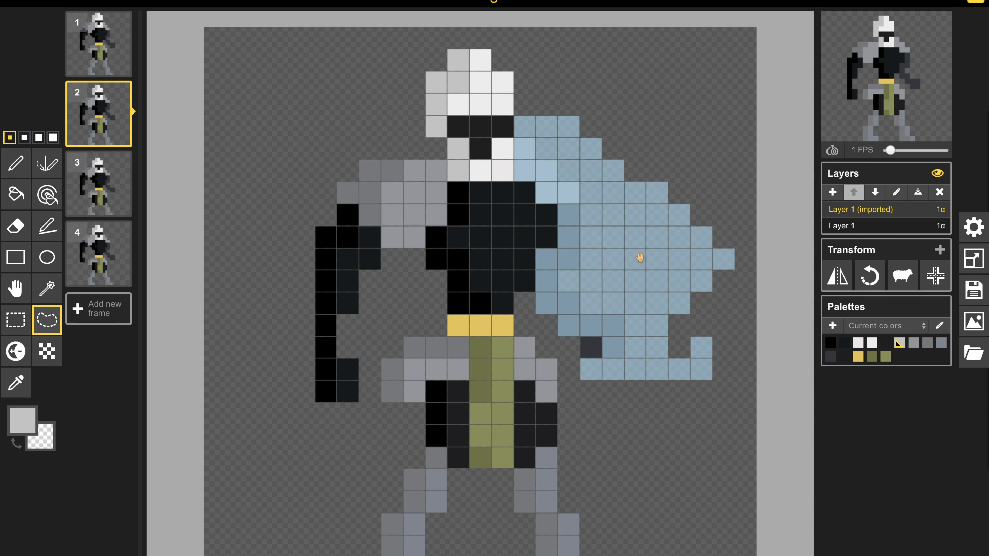
pyautogui.moveTo(639, 257); pyautogui.dragTo(640, 275)
pyautogui.click(673, 163)
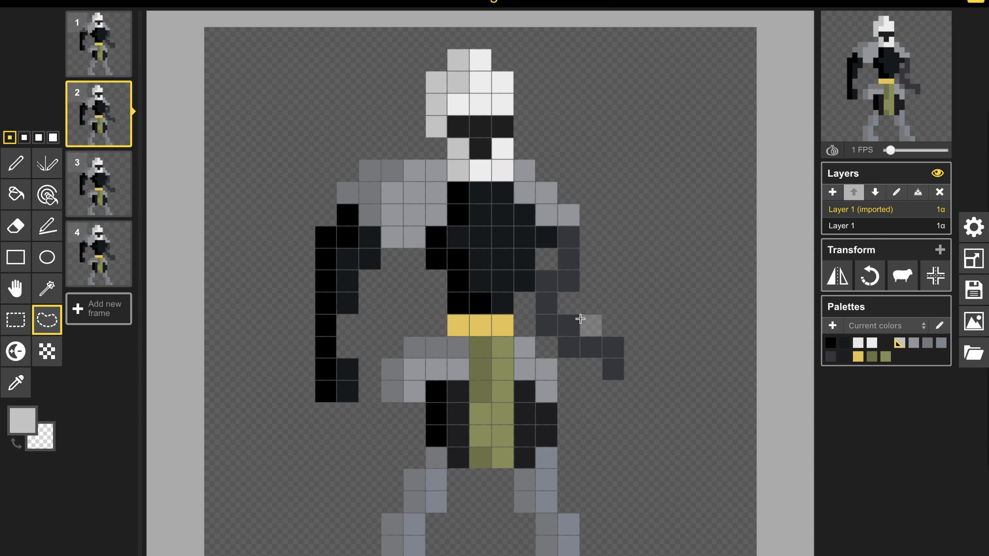
pyautogui.hotkey('ctrl', 'z')
pyautogui.hotkey('ctrl', 'z')
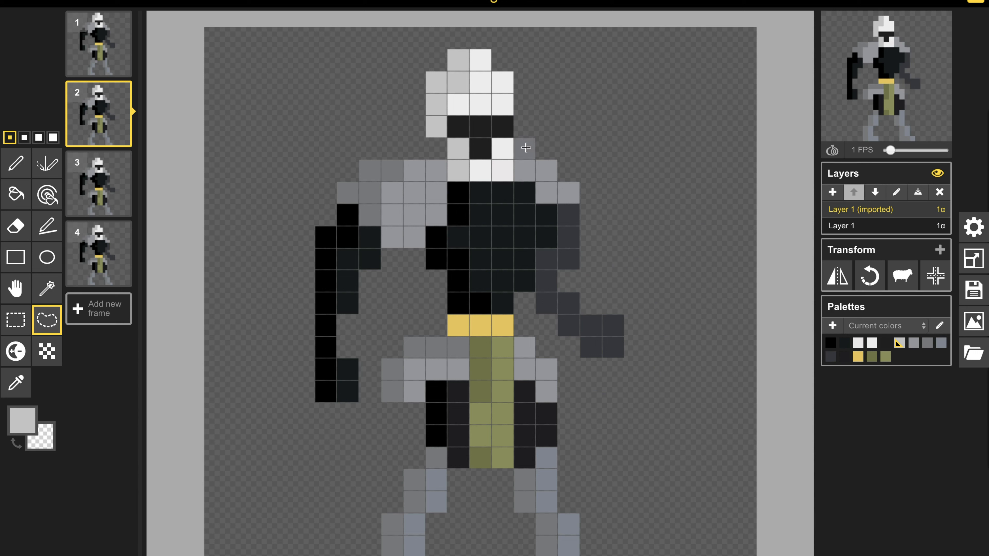
# Lasso the dark grey arm and its shoulder plate in the second frame and move the selection down one pixel
pyautogui.moveTo(541, 167)
pyautogui.mouseDown()
pyautogui.moveTo(562, 189)
pyautogui.moveTo(569, 246)
pyautogui.moveTo(553, 259)
pyautogui.moveTo(564, 296)
pyautogui.moveTo(615, 343)
pyautogui.moveTo(673, 364)
pyautogui.moveTo(706, 294)
pyautogui.moveTo(710, 301)
pyautogui.mouseUp()
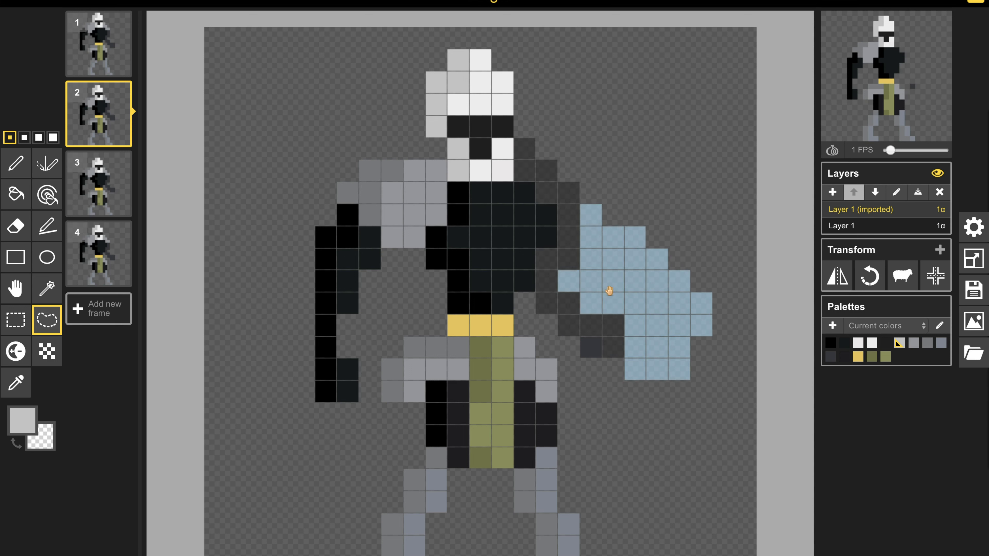
pyautogui.moveTo(609, 287); pyautogui.dragTo(609, 304)
pyautogui.click(647, 194)
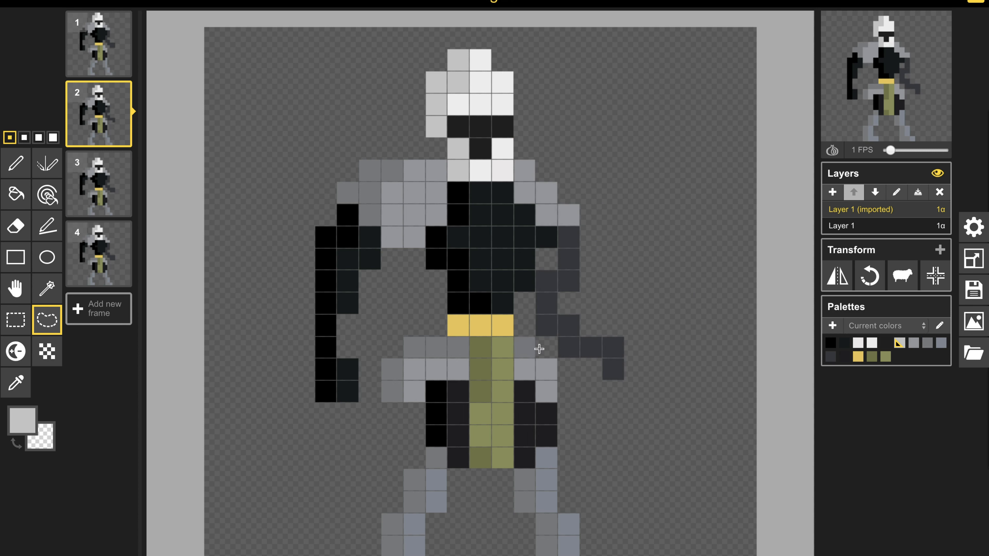
# Pick the arm's dark grey color and paint in the pixels missing from its hand and upper arm
pyautogui.click(14, 166)
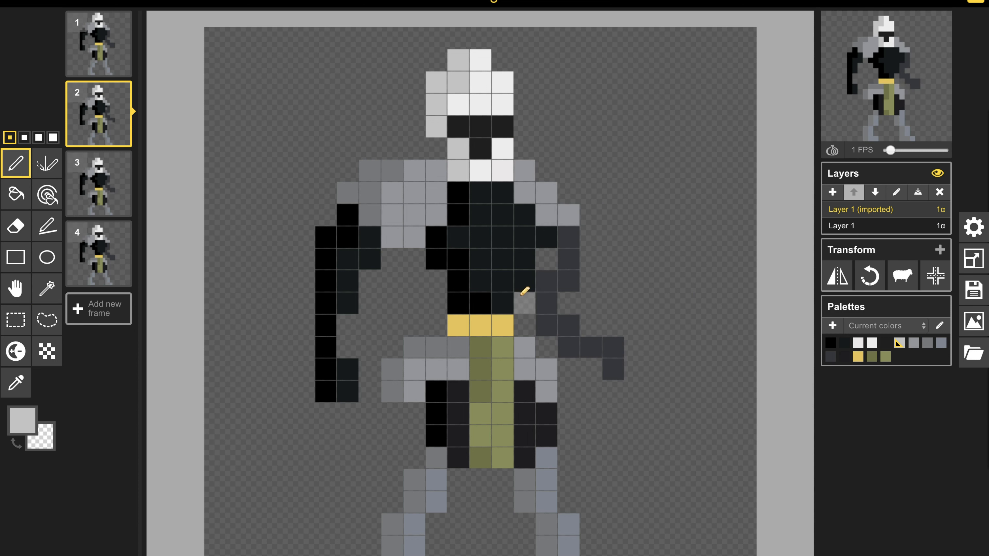
pyautogui.press('o')
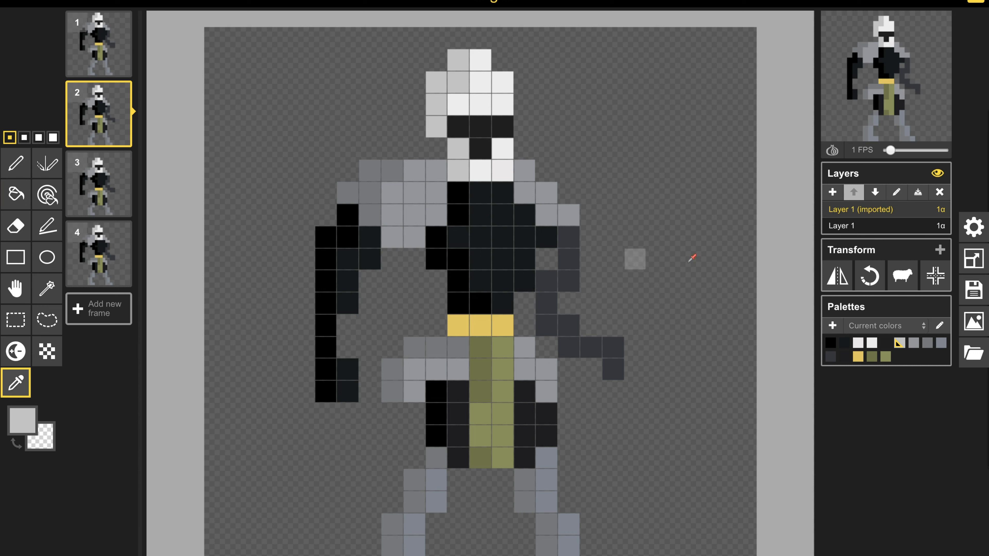
pyautogui.click(569, 327)
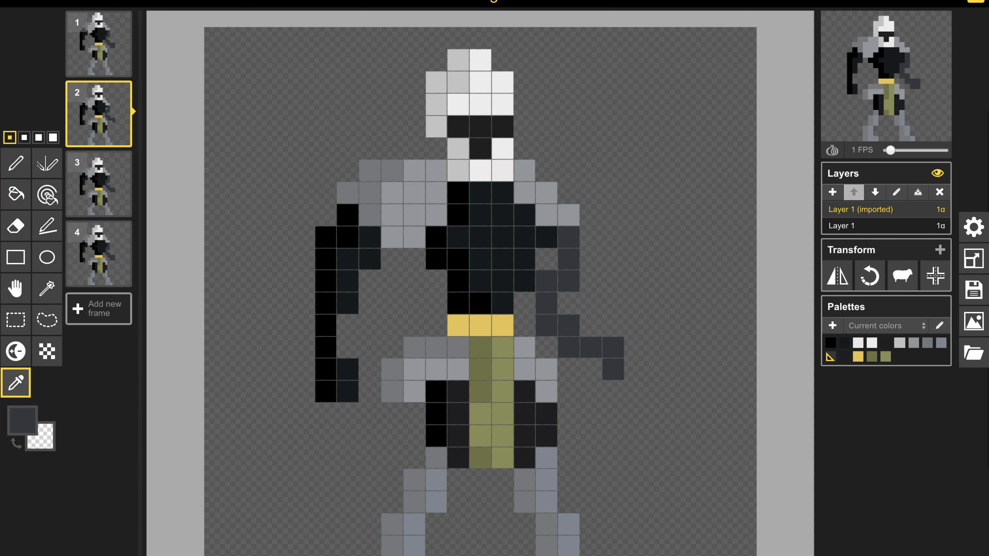
pyautogui.press('p')
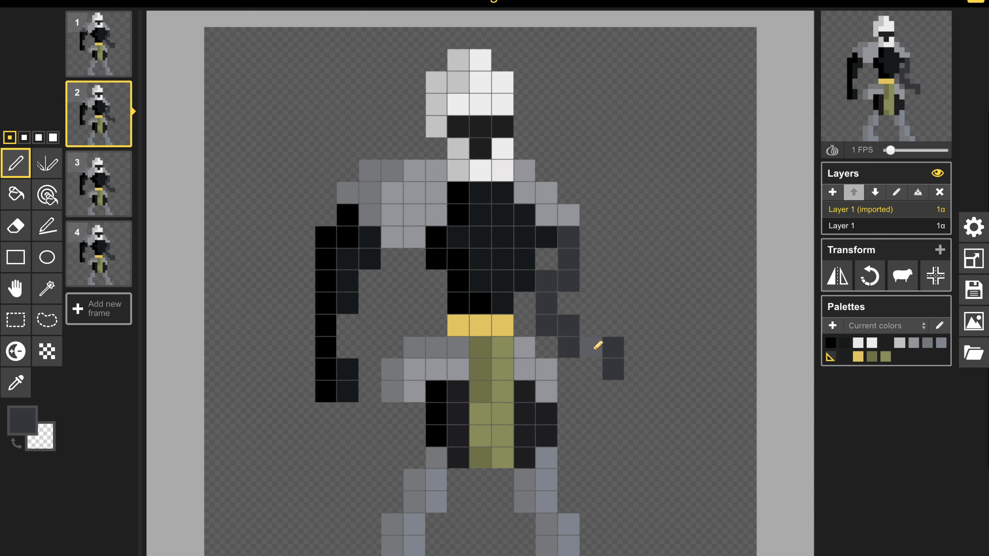
pyautogui.moveTo(594, 349); pyautogui.dragTo(594, 359)
pyautogui.click(549, 257)
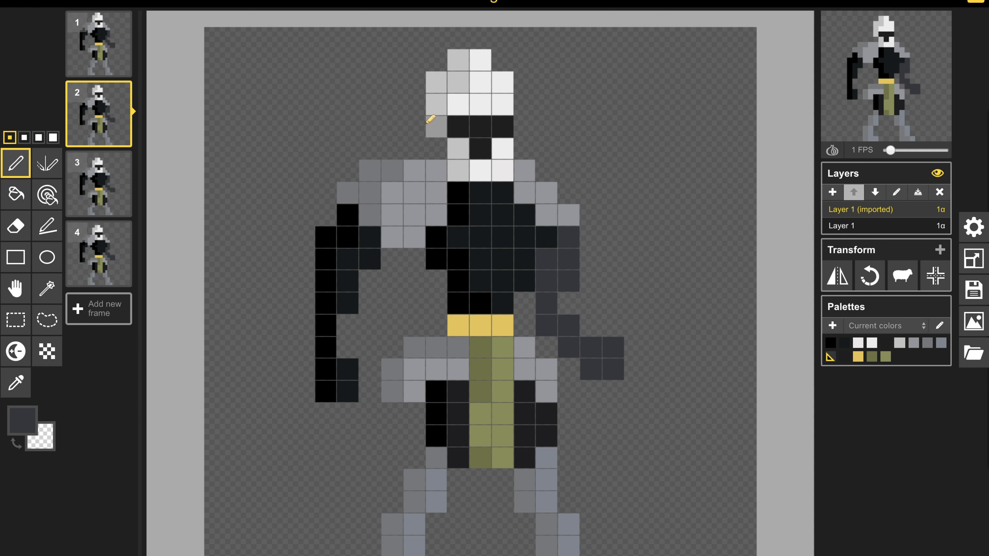
# Pick the helmet's light grey and extend the back edge of the helmet down by one pixel in the second frame
pyautogui.scroll(1, 449, 113)
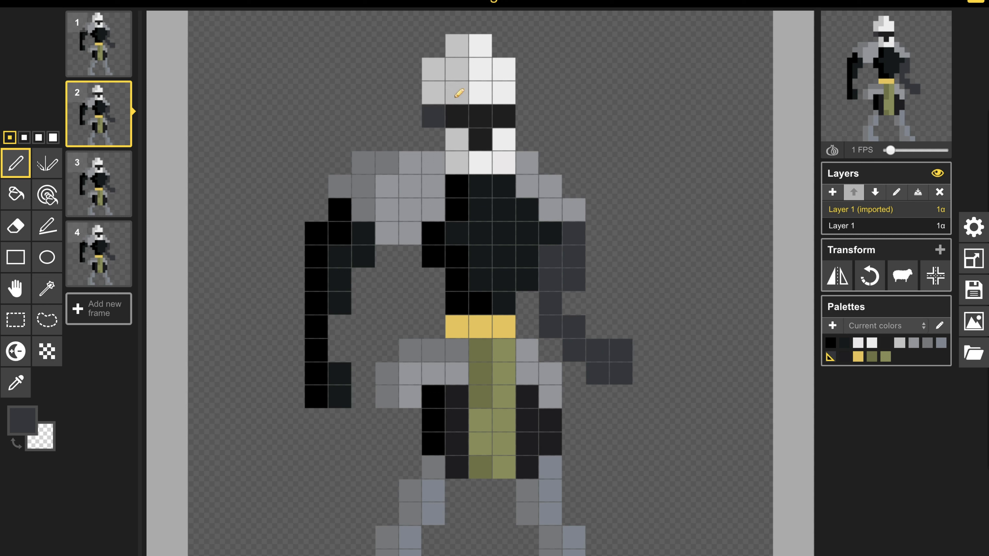
pyautogui.press('o')
pyautogui.click(434, 92)
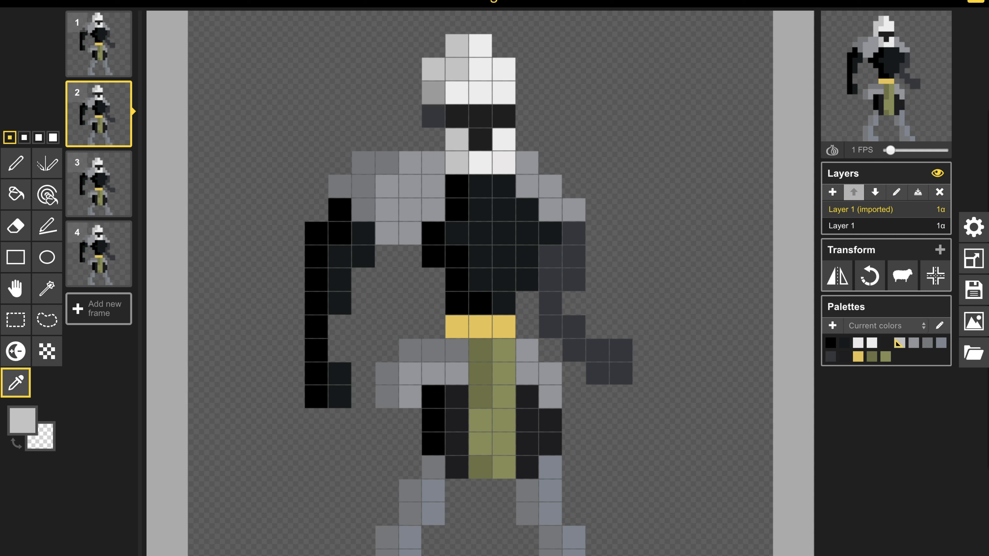
pyautogui.press('p')
pyautogui.moveTo(433, 92); pyautogui.dragTo(433, 116)
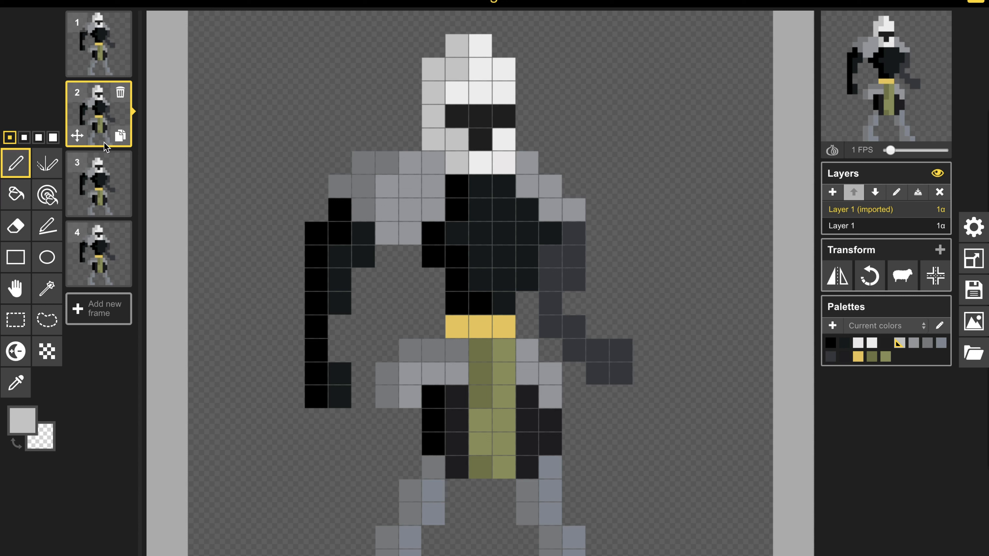
# Delete the old third and fourth frames and duplicate the revised second frame as the new third frame
pyautogui.moveTo(120, 168)
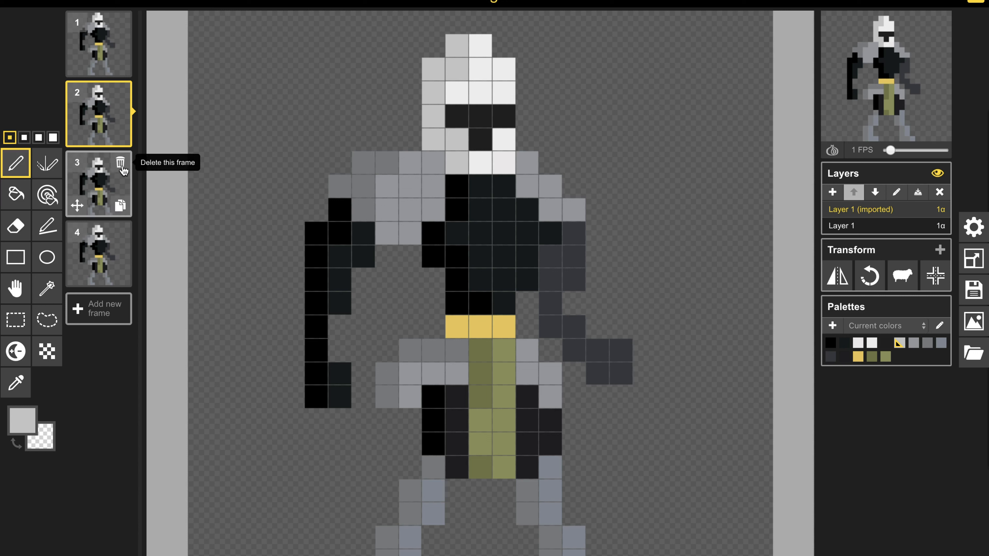
pyautogui.click(121, 168)
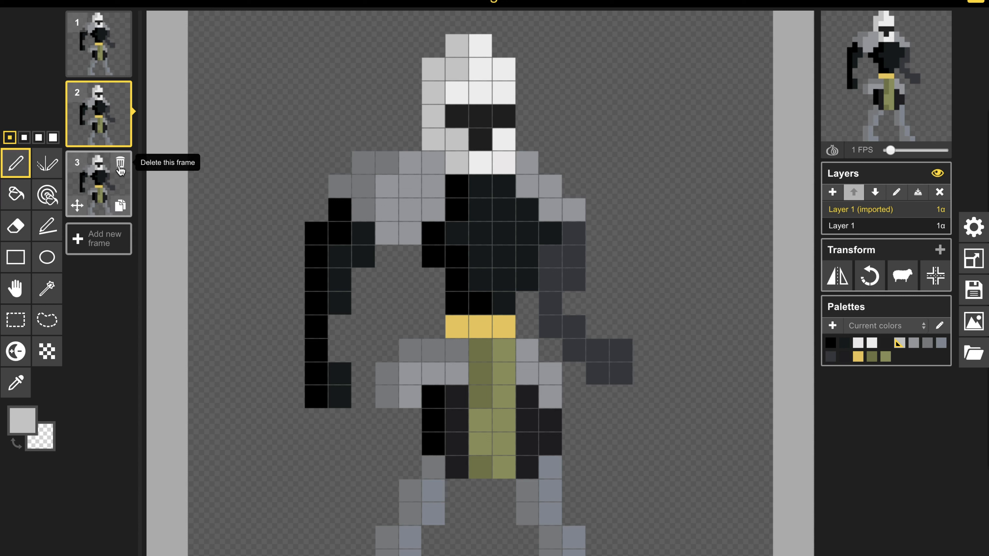
pyautogui.click(121, 169)
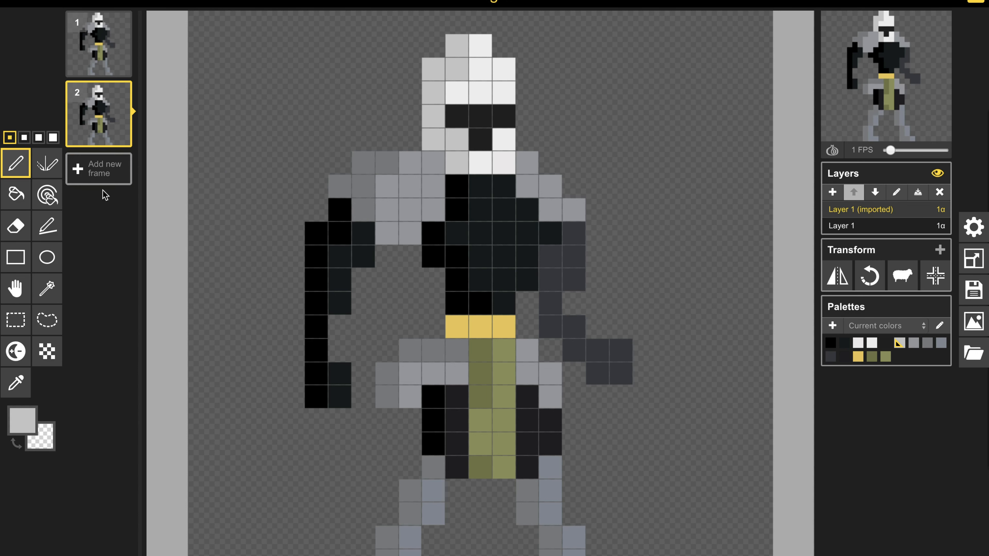
pyautogui.moveTo(123, 137)
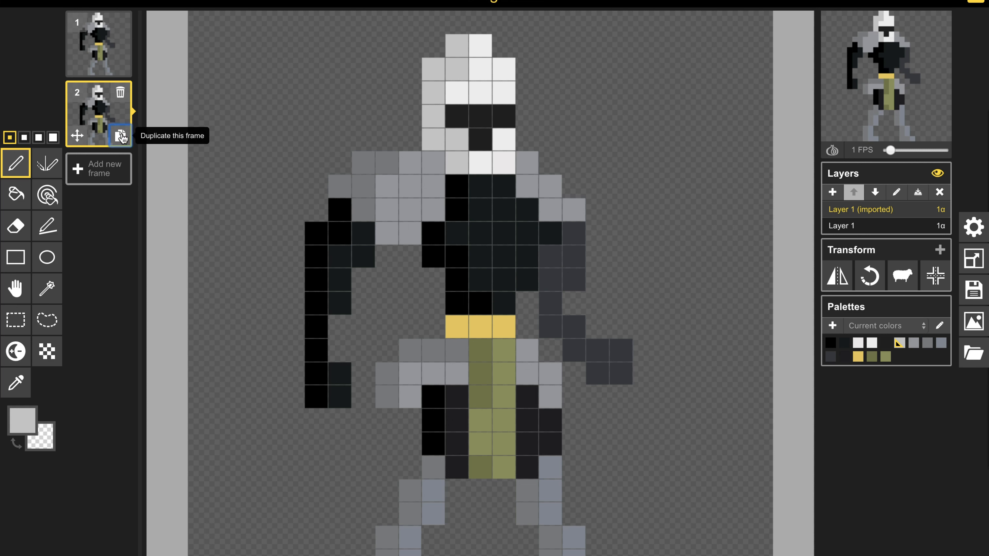
pyautogui.click(122, 137)
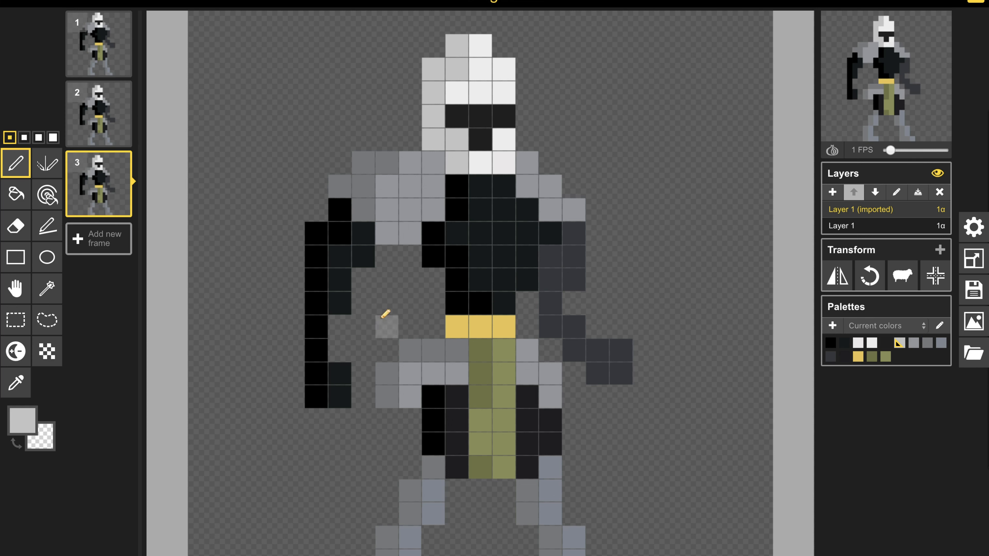
# Erase one pixel row across both legs just below the green cloth in the third frame
pyautogui.click(19, 225)
pyautogui.moveTo(397, 488)
pyautogui.mouseDown()
pyautogui.moveTo(537, 510)
pyautogui.moveTo(571, 495)
pyautogui.mouseUp()
pyautogui.hotkey('ctrl', 'z')
pyautogui.moveTo(389, 495); pyautogui.dragTo(583, 484)
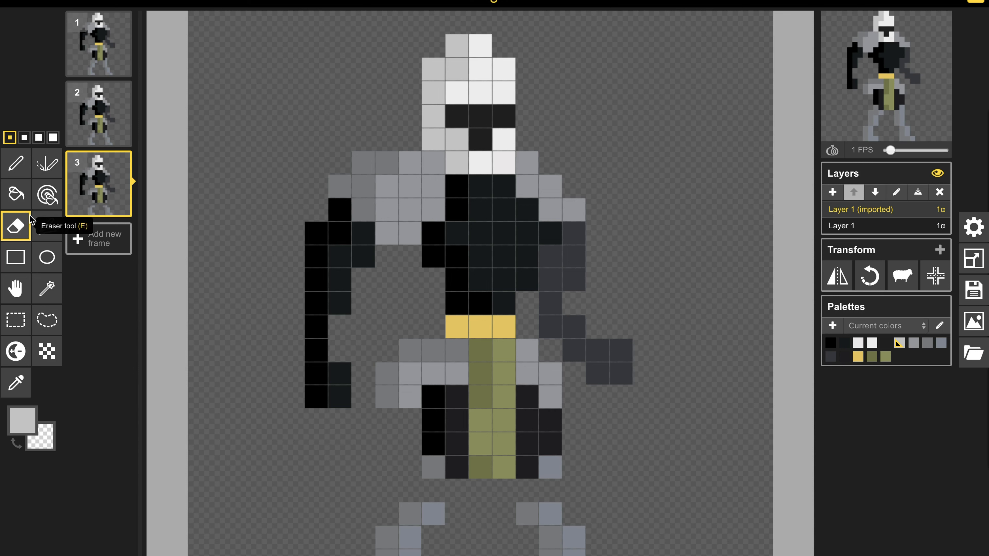
# Select everything above the erased leg row in the third frame and shift it down by one pixel to close the gap
pyautogui.click(16, 320)
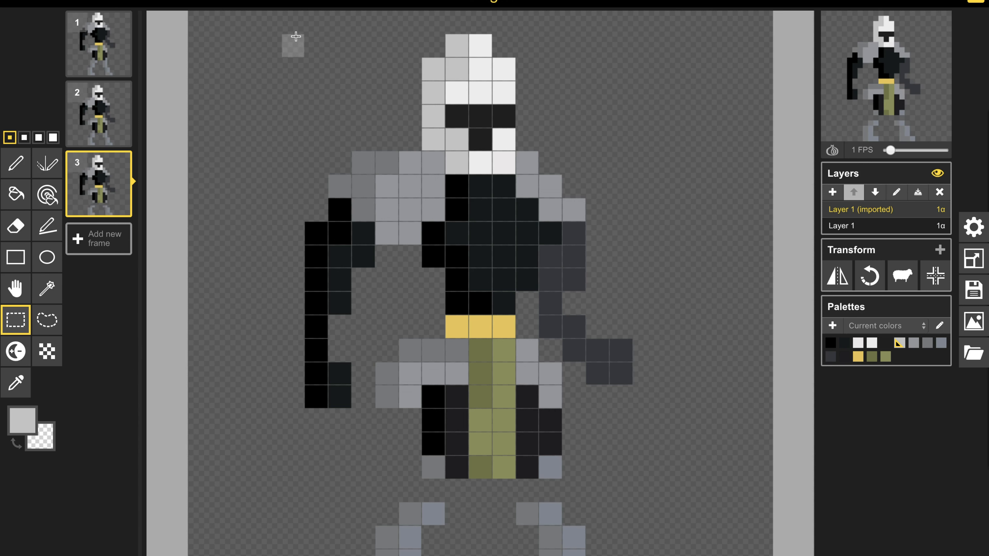
pyautogui.moveTo(283, 35); pyautogui.dragTo(659, 470)
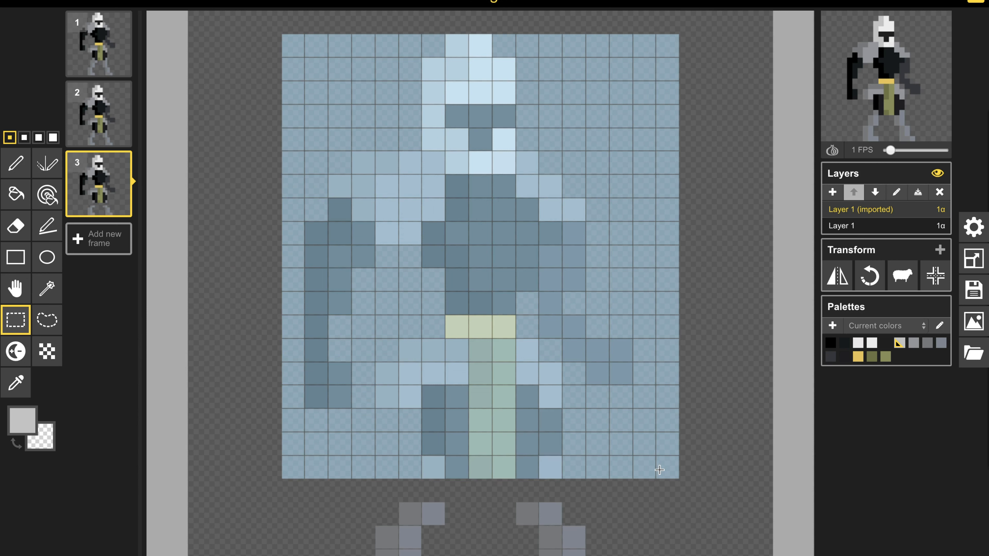
pyautogui.hotkey('ctrl', 'x')
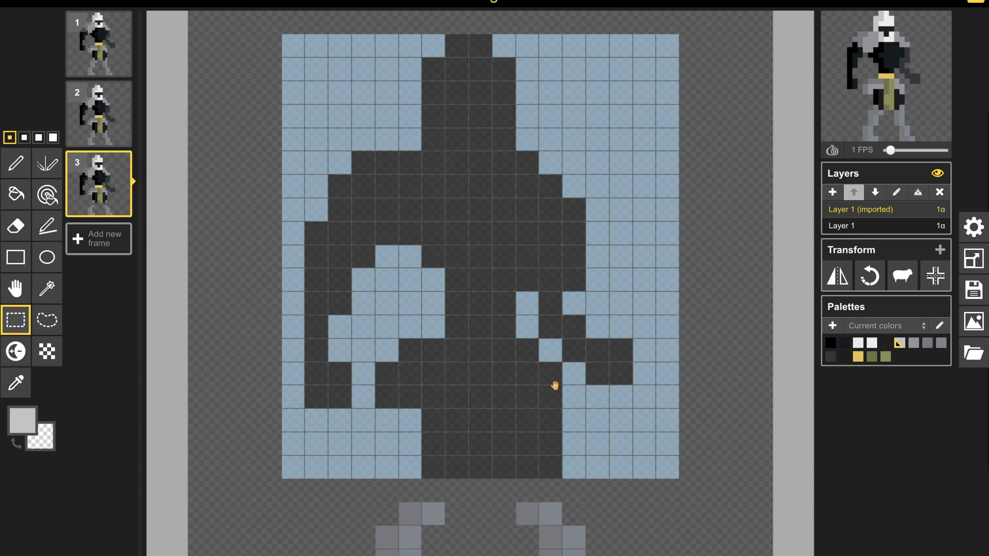
pyautogui.moveTo(554, 401); pyautogui.dragTo(553, 421)
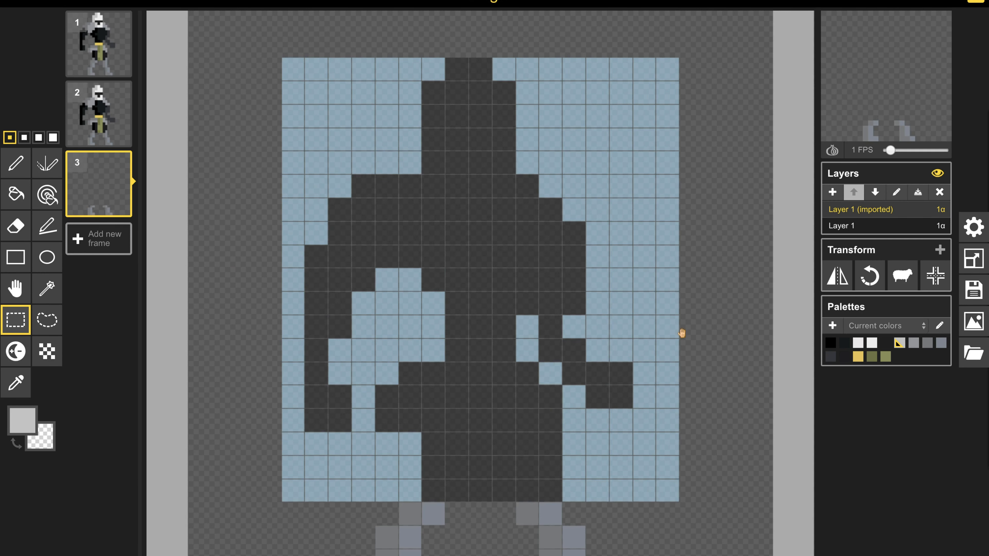
pyautogui.hotkey('ctrl', 'v')
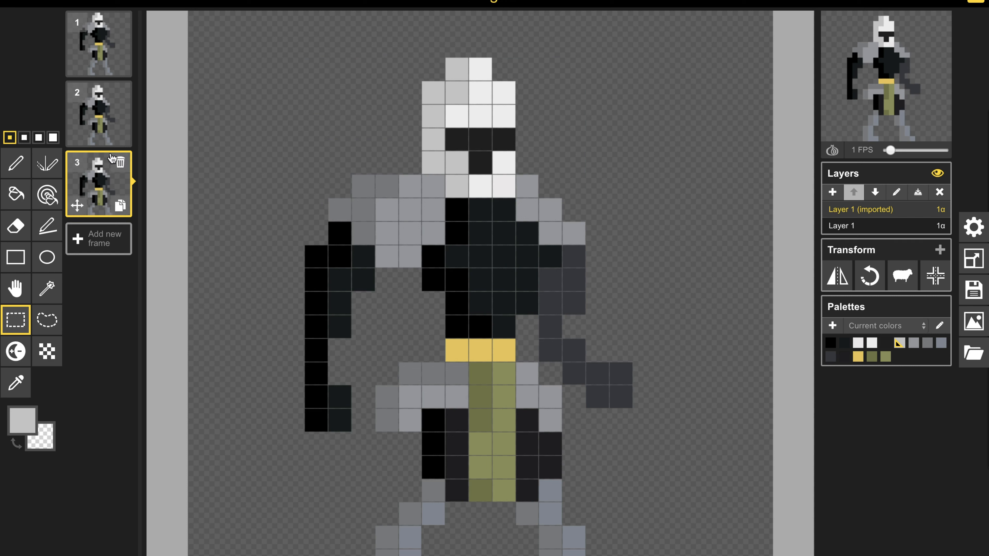
# Lasso each arm with its shoulder in the third frame and lower both by one pixel
pyautogui.moveTo(98, 103)
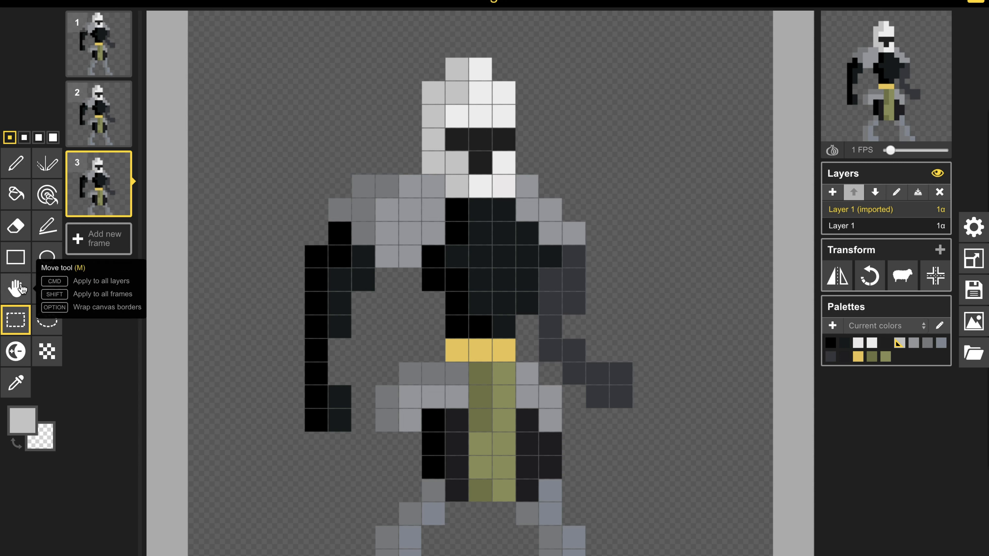
pyautogui.click(46, 319)
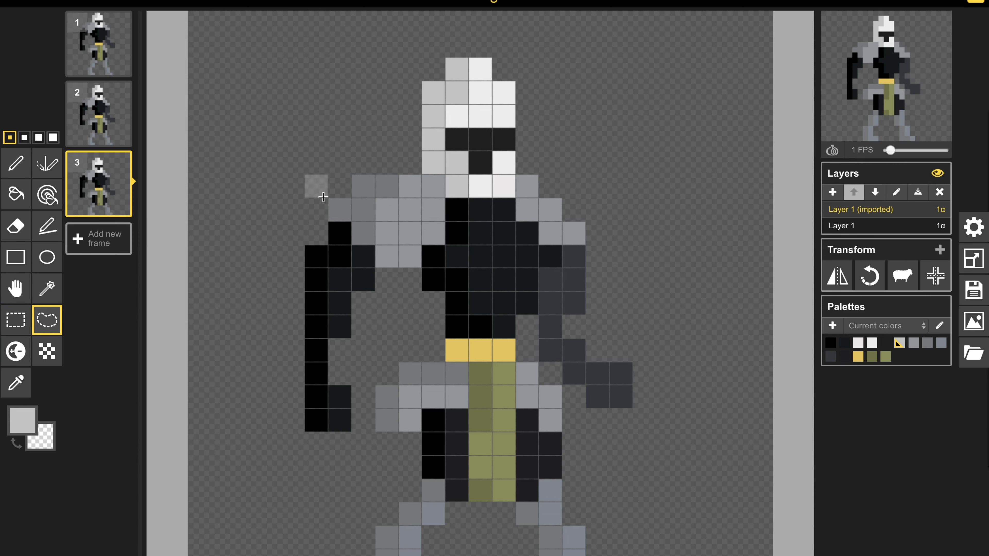
pyautogui.moveTo(438, 199)
pyautogui.mouseDown()
pyautogui.moveTo(433, 234)
pyautogui.moveTo(410, 257)
pyautogui.moveTo(387, 257)
pyautogui.moveTo(348, 342)
pyautogui.moveTo(341, 420)
pyautogui.moveTo(294, 433)
pyautogui.moveTo(213, 343)
pyautogui.moveTo(204, 283)
pyautogui.moveTo(338, 195)
pyautogui.moveTo(250, 189)
pyautogui.moveTo(259, 163)
pyautogui.mouseUp()
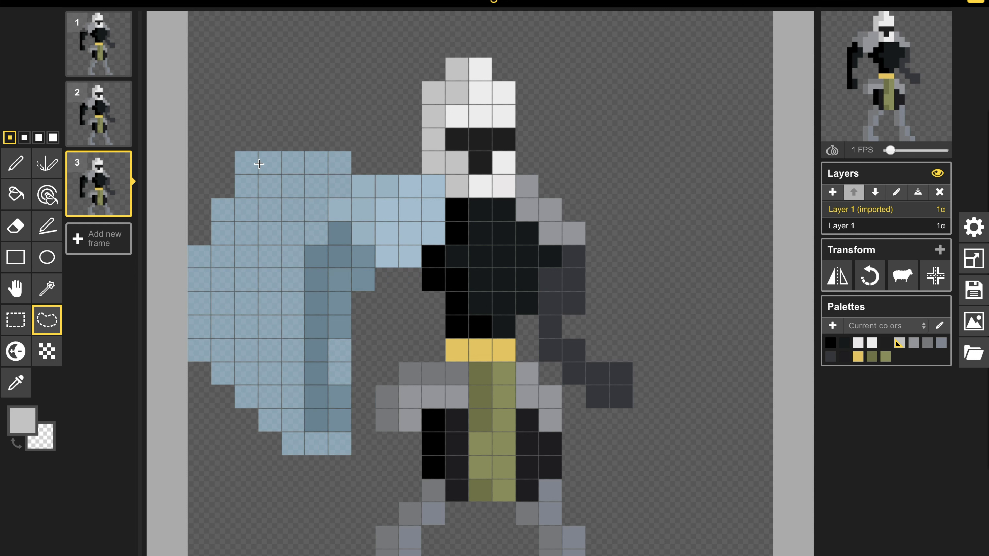
pyautogui.moveTo(308, 260); pyautogui.dragTo(316, 294)
pyautogui.moveTo(543, 180)
pyautogui.mouseDown()
pyautogui.moveTo(558, 181)
pyautogui.moveTo(532, 183)
pyautogui.moveTo(530, 203)
pyautogui.moveTo(573, 259)
pyautogui.moveTo(576, 333)
pyautogui.moveTo(661, 399)
pyautogui.moveTo(691, 383)
pyautogui.mouseUp()
pyautogui.click(681, 440)
pyautogui.moveTo(623, 397)
pyautogui.mouseDown()
pyautogui.moveTo(567, 366)
pyautogui.moveTo(551, 339)
pyautogui.moveTo(546, 230)
pyautogui.moveTo(532, 202)
pyautogui.moveTo(642, 101)
pyautogui.moveTo(670, 172)
pyautogui.moveTo(589, 250)
pyautogui.moveTo(590, 271)
pyautogui.mouseUp()
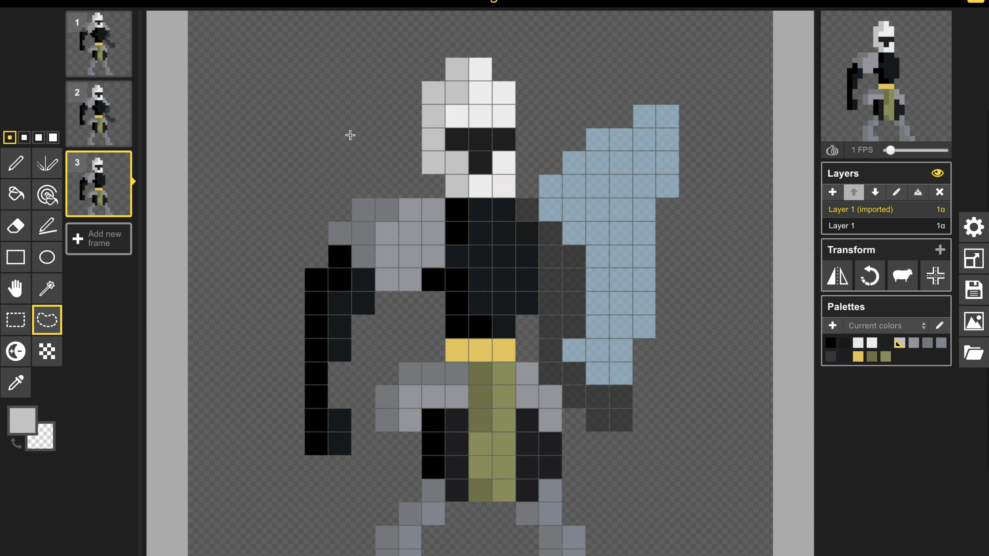
pyautogui.press('Delete')
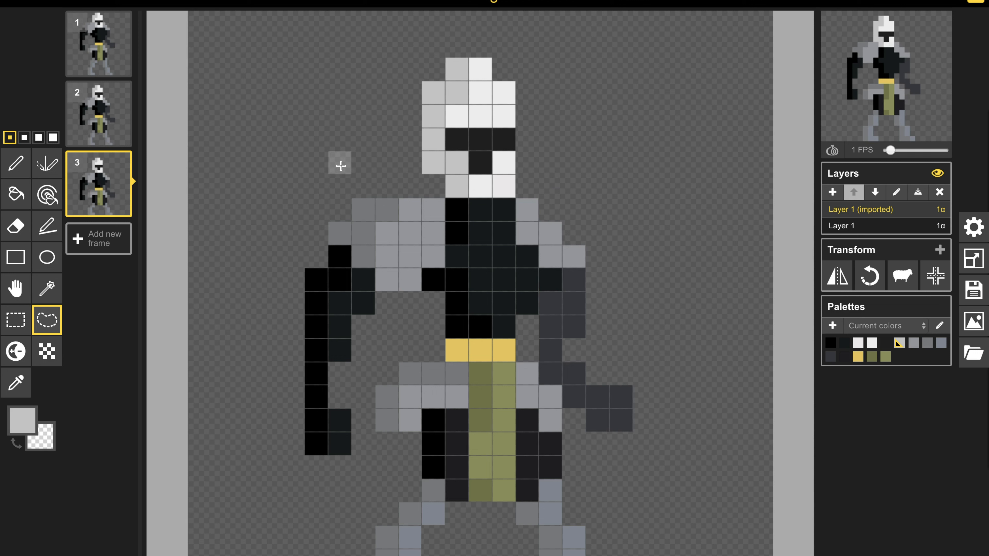
# Extend the back edge of the helmet down by one light grey pixel in the third frame
pyautogui.click(15, 163)
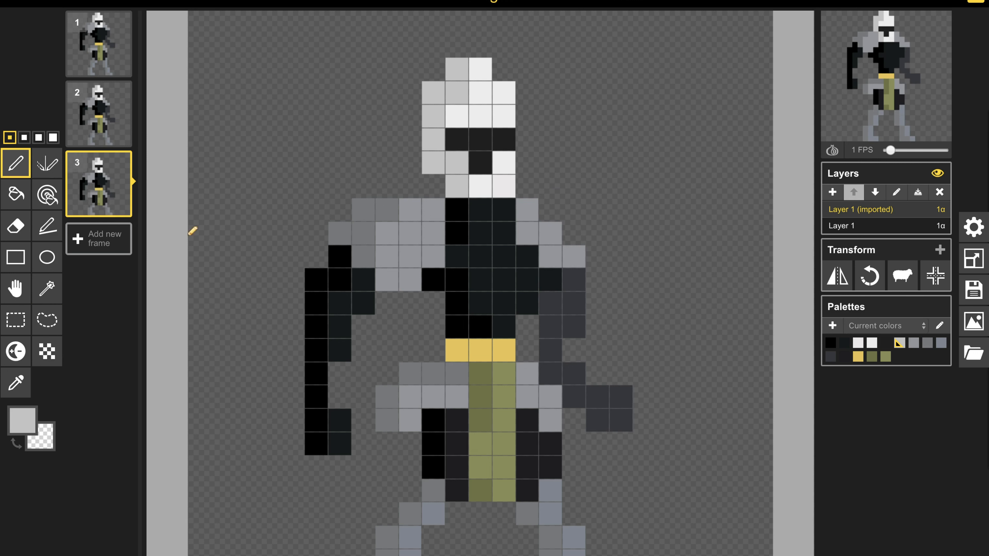
pyautogui.press('o')
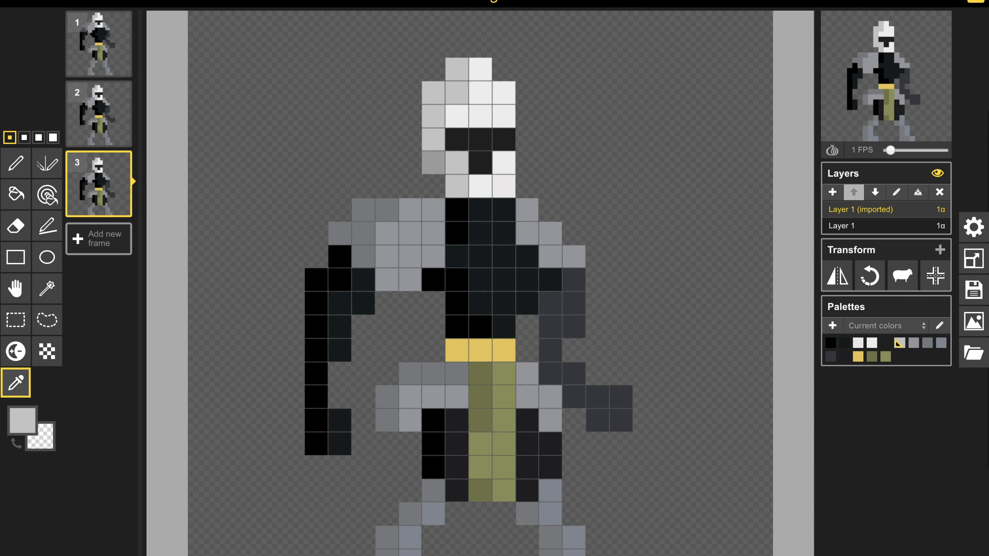
pyautogui.press('p')
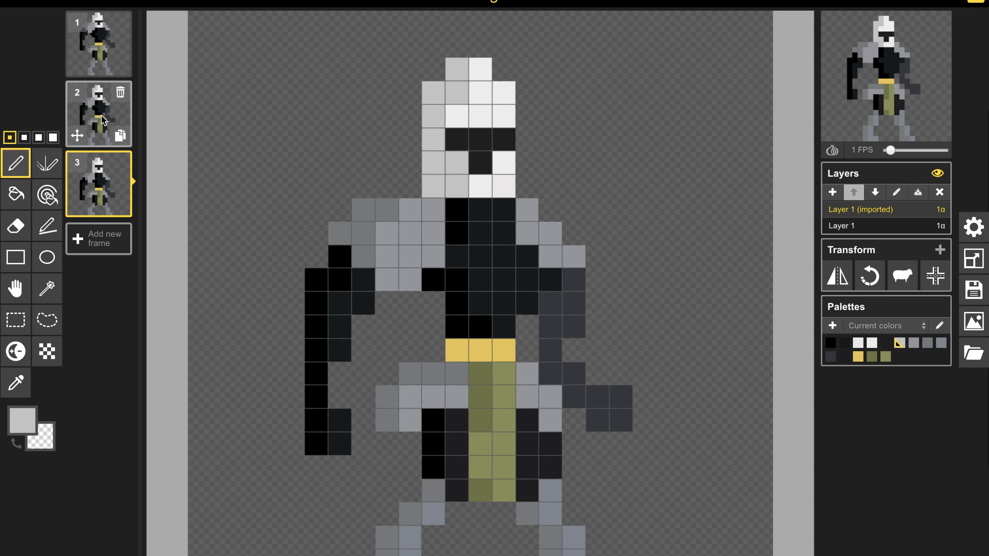
# Add a copy of the second frame as the fourth frame and set the animation preview speed to 5 FPS
pyautogui.click(120, 136)
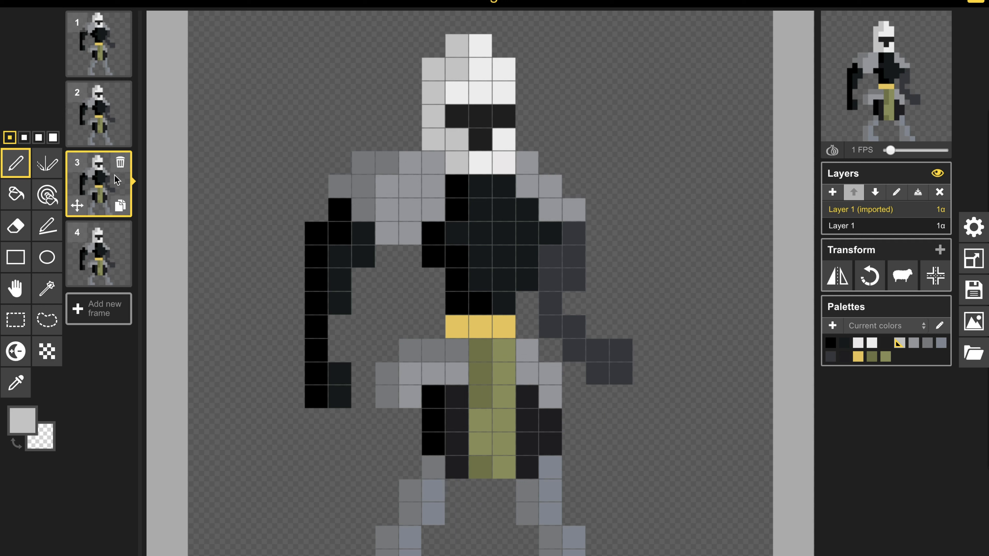
pyautogui.click(105, 262)
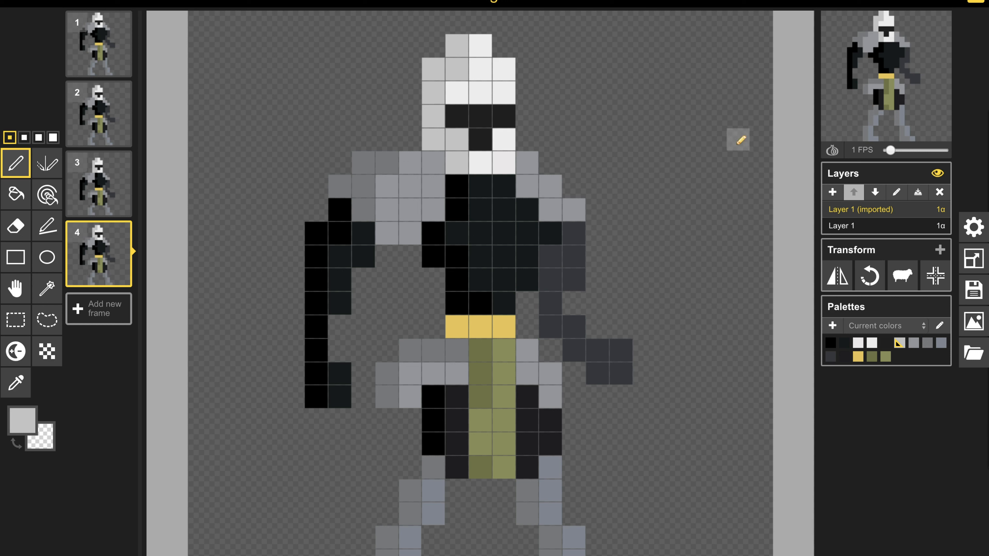
pyautogui.moveTo(893, 150); pyautogui.dragTo(898, 150)
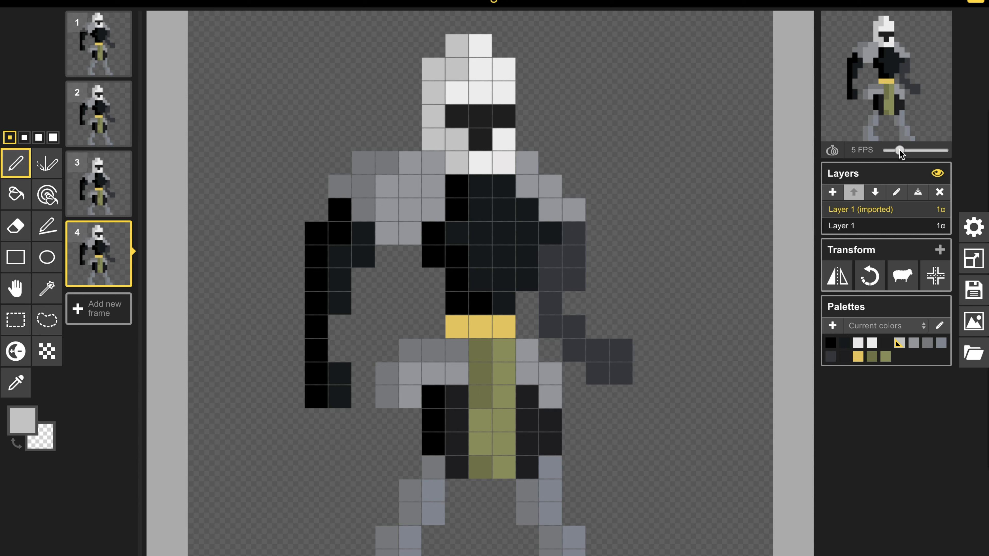